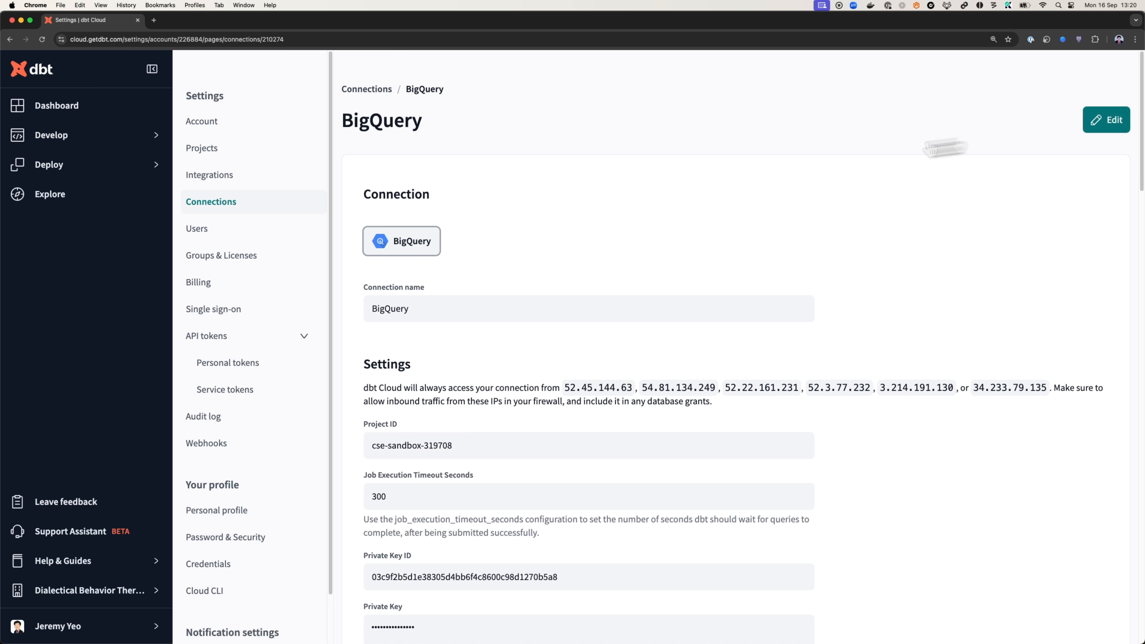
Review the account's connections and the Analytics project details, then open the project's BigQuery development connection
{"action": "left_click", "coordinate": [237, 210]}
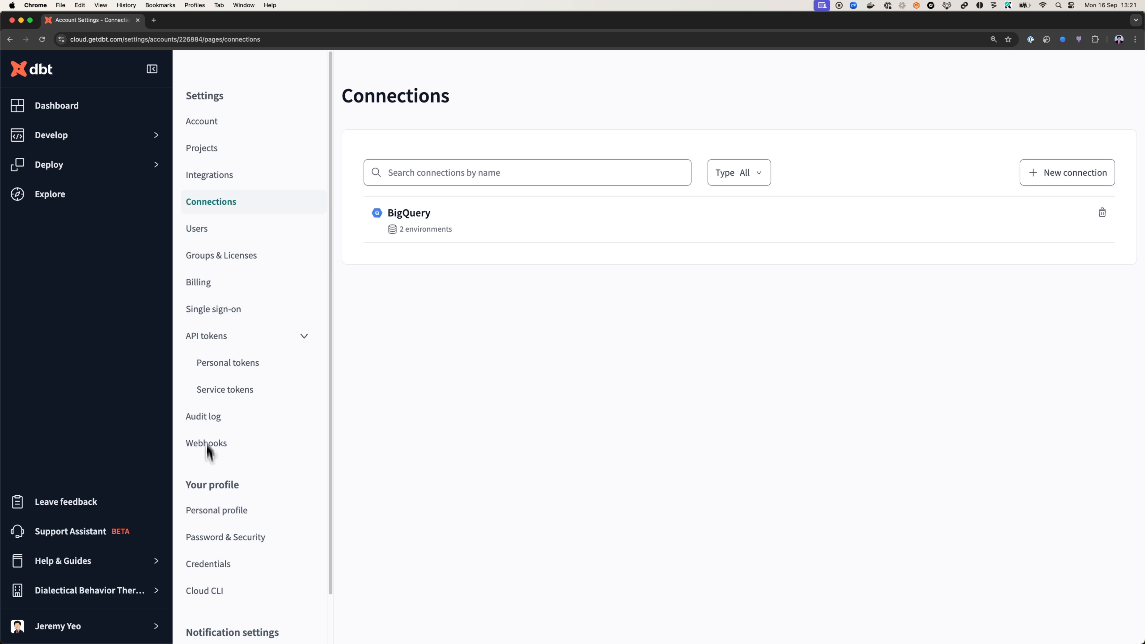
{"action": "left_click", "coordinate": [215, 152]}
{"action": "left_click", "coordinate": [436, 230]}
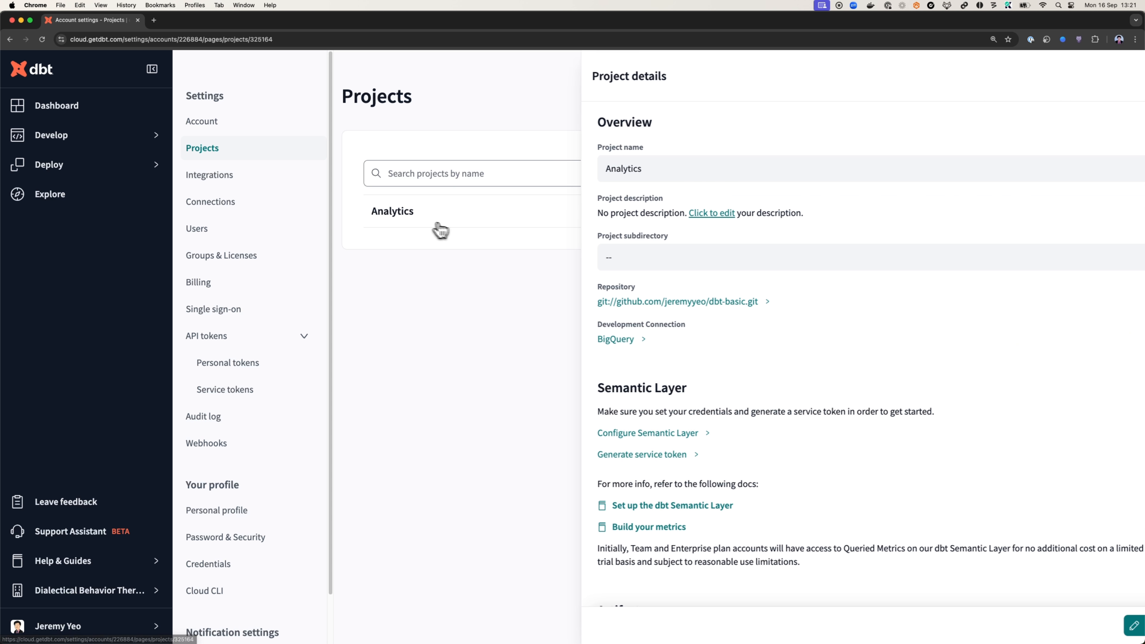
{"action": "left_click", "coordinate": [586, 339]}
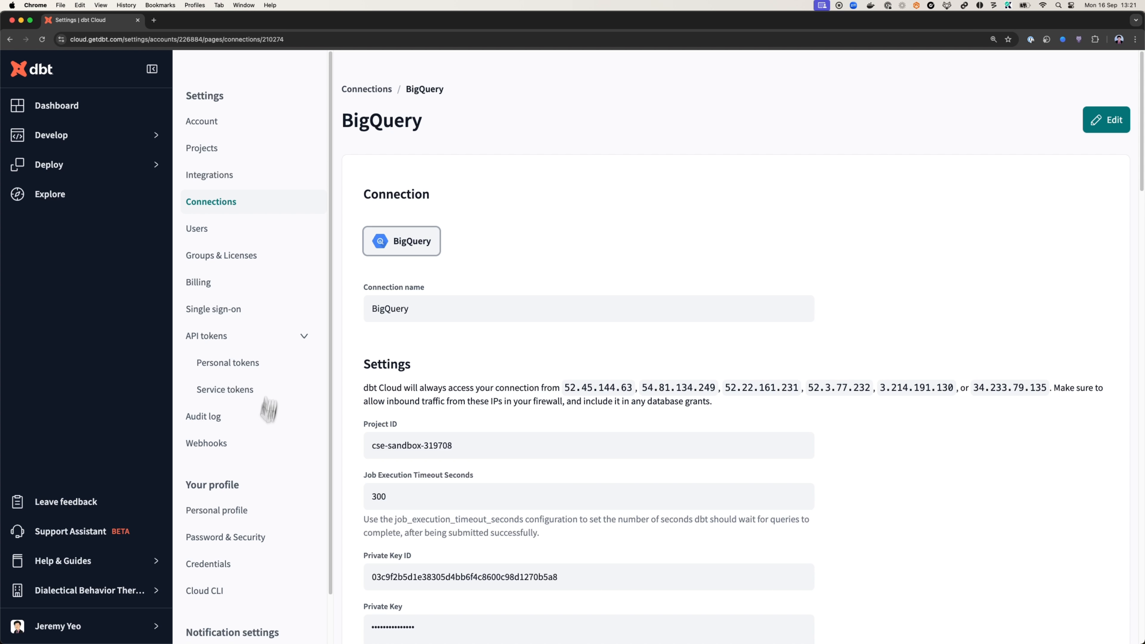
Examine the profile's development credentials for the Analytics project, including its connection details
{"action": "left_click", "coordinate": [258, 509]}
{"action": "left_click", "coordinate": [254, 569]}
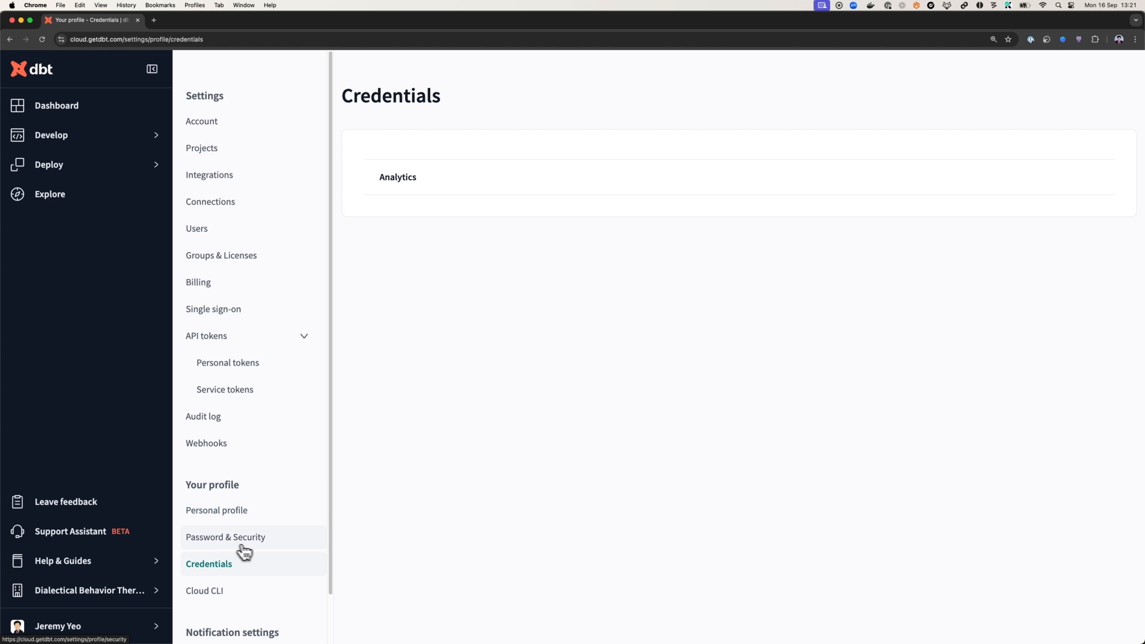
{"action": "left_click", "coordinate": [519, 178]}
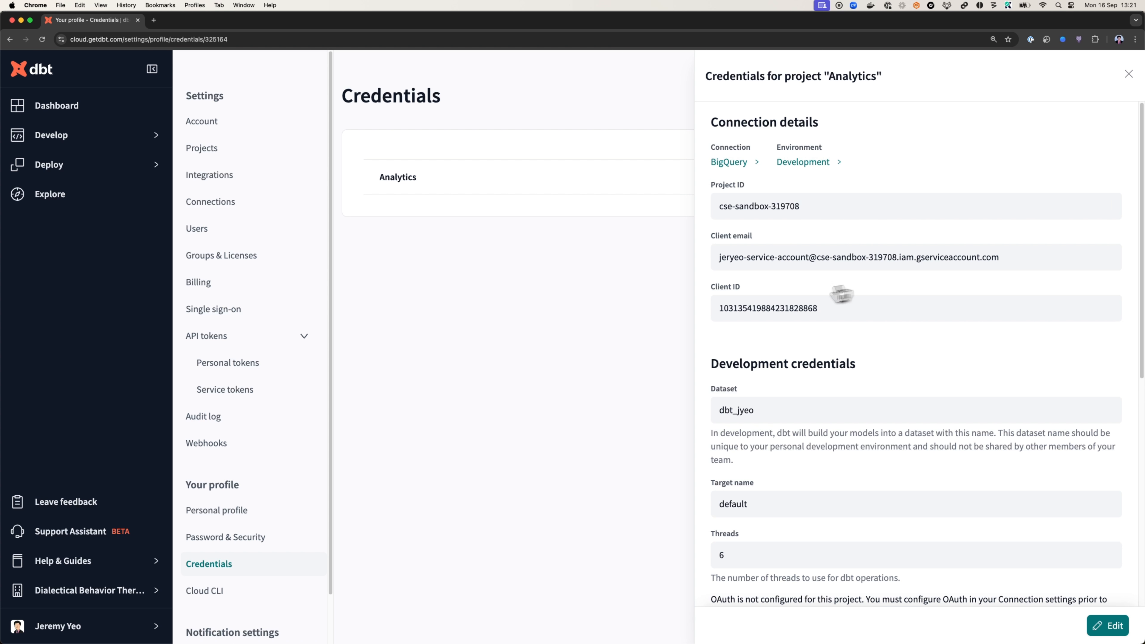
{"action": "scroll", "coordinate": [842, 294], "scroll_direction": "down", "scroll_amount": 5}
{"action": "scroll", "coordinate": [812, 292], "scroll_direction": "up", "scroll_amount": 5}
Open the Cloud IDE and build the foo model
{"action": "left_click", "coordinate": [51, 136]}
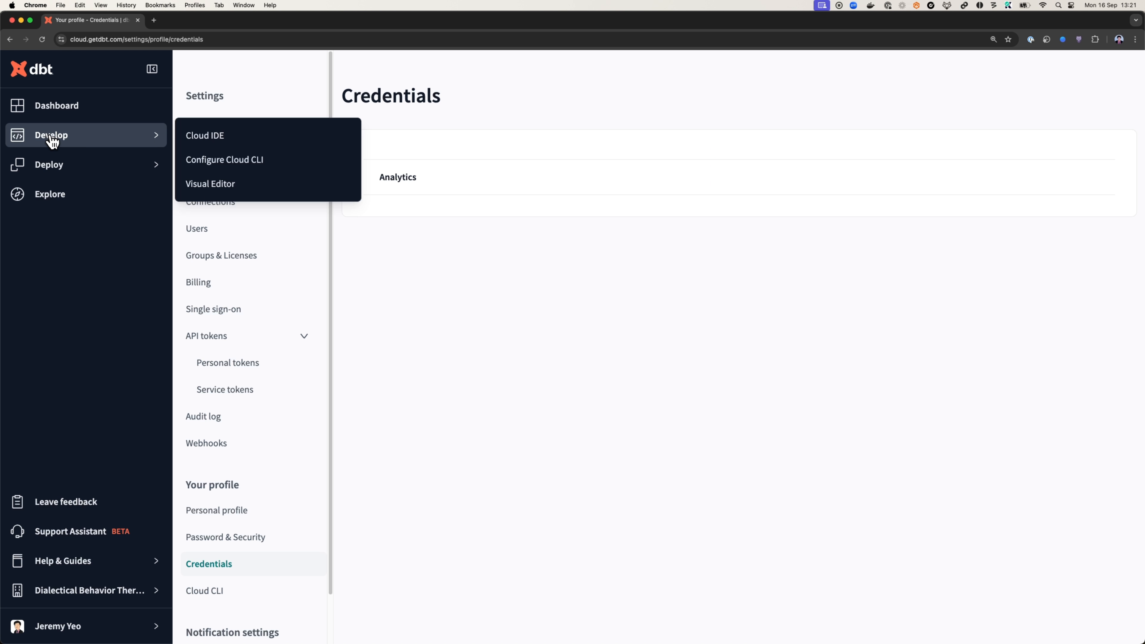
{"action": "left_click", "coordinate": [194, 137]}
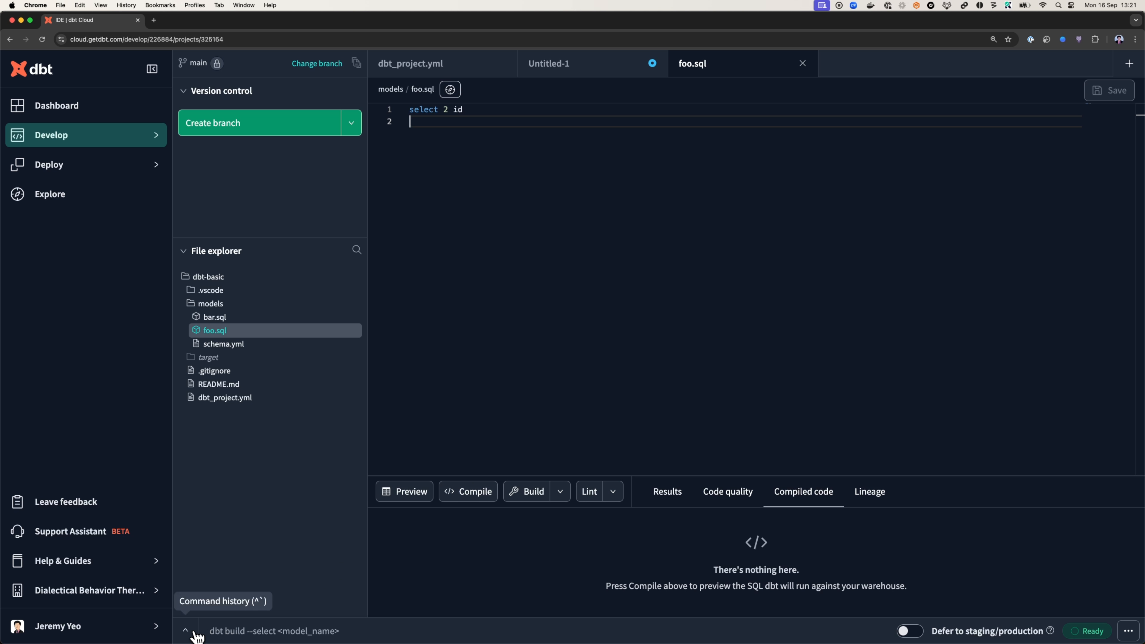
{"action": "left_click", "coordinate": [537, 498]}
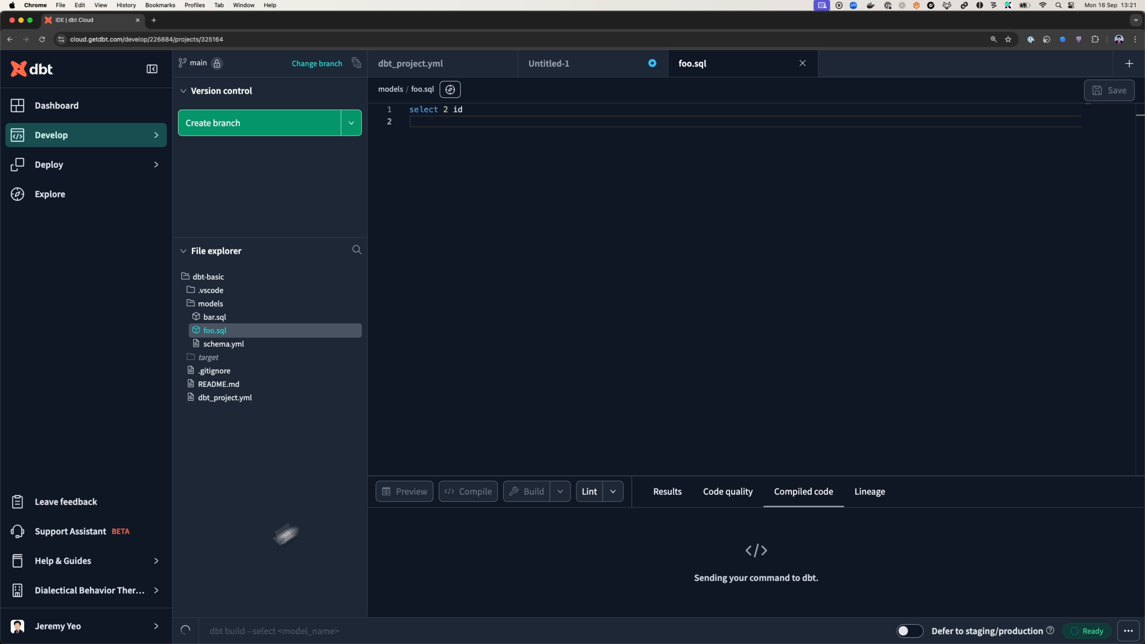
Examine the detailed log of the foo build for the warehouse adapter used, and close the command history
{"action": "left_click", "coordinate": [186, 629]}
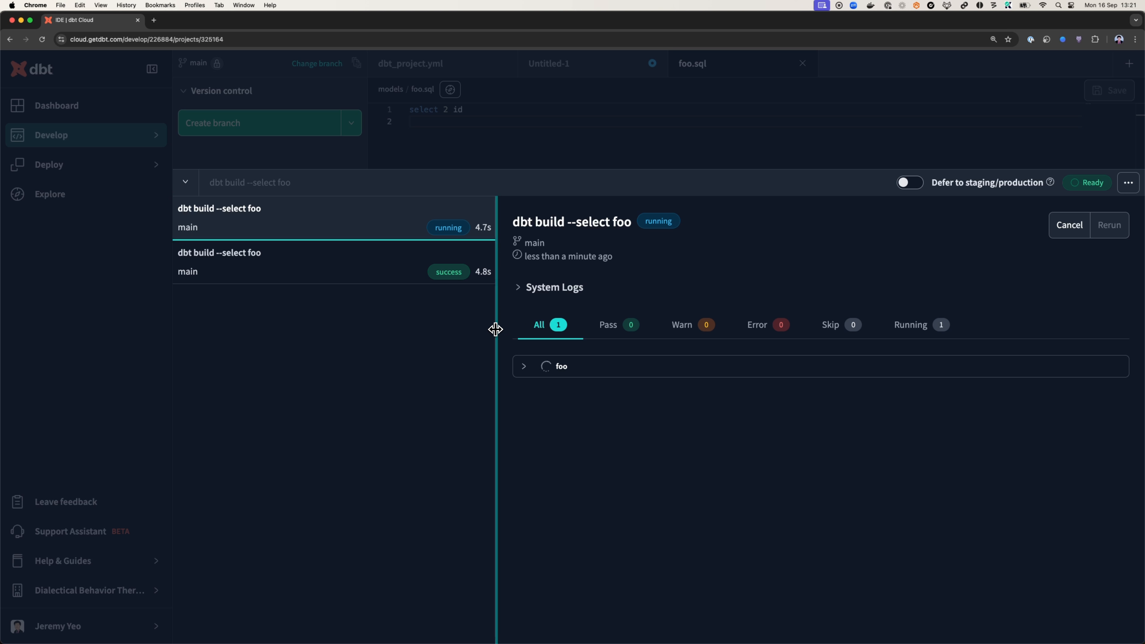
{"action": "left_click_drag", "start_coordinate": [496, 327], "coordinate": [449, 329]}
{"action": "left_click", "coordinate": [501, 366]}
{"action": "left_click", "coordinate": [572, 401]}
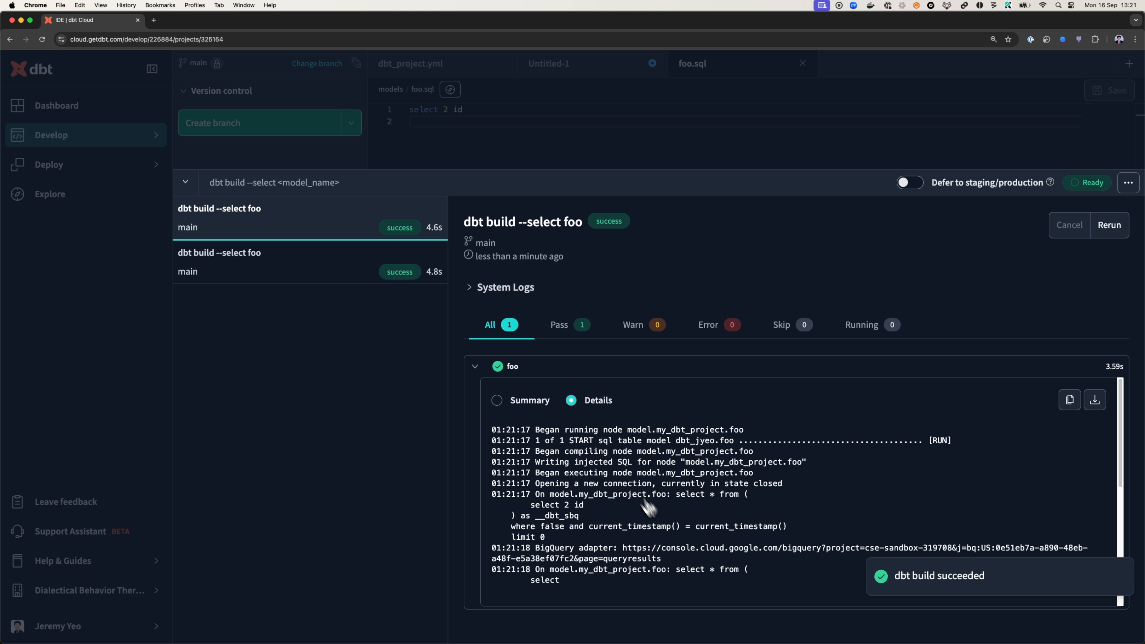
{"action": "scroll", "coordinate": [677, 545], "scroll_direction": "down", "scroll_amount": 1}
{"action": "left_click_drag", "start_coordinate": [662, 541], "coordinate": [466, 534]}
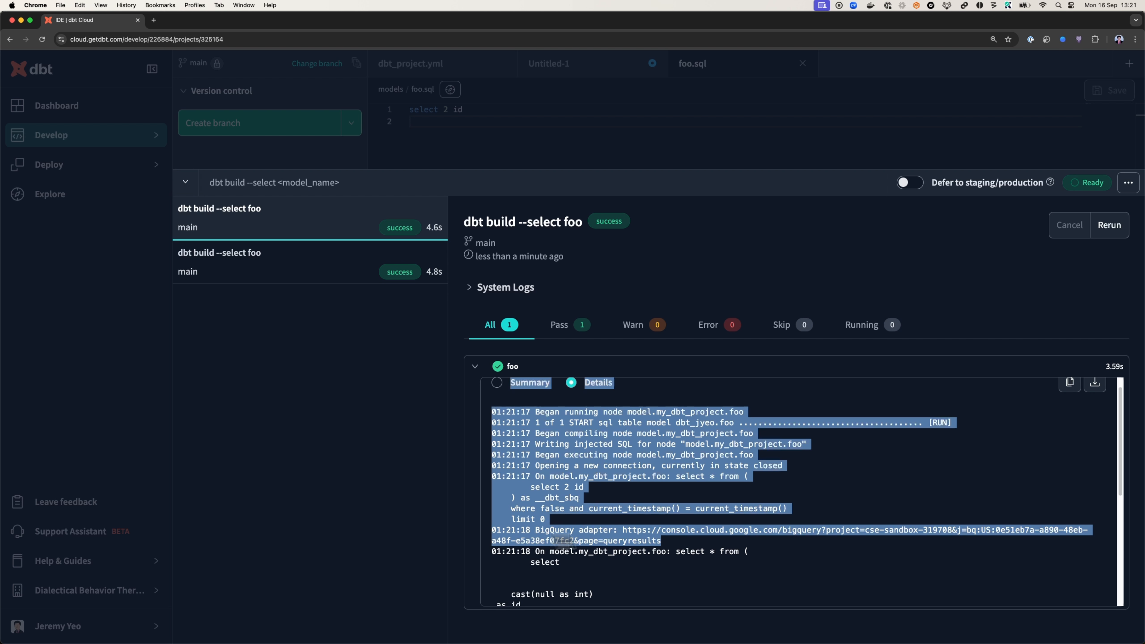
{"action": "left_click", "coordinate": [619, 111]}
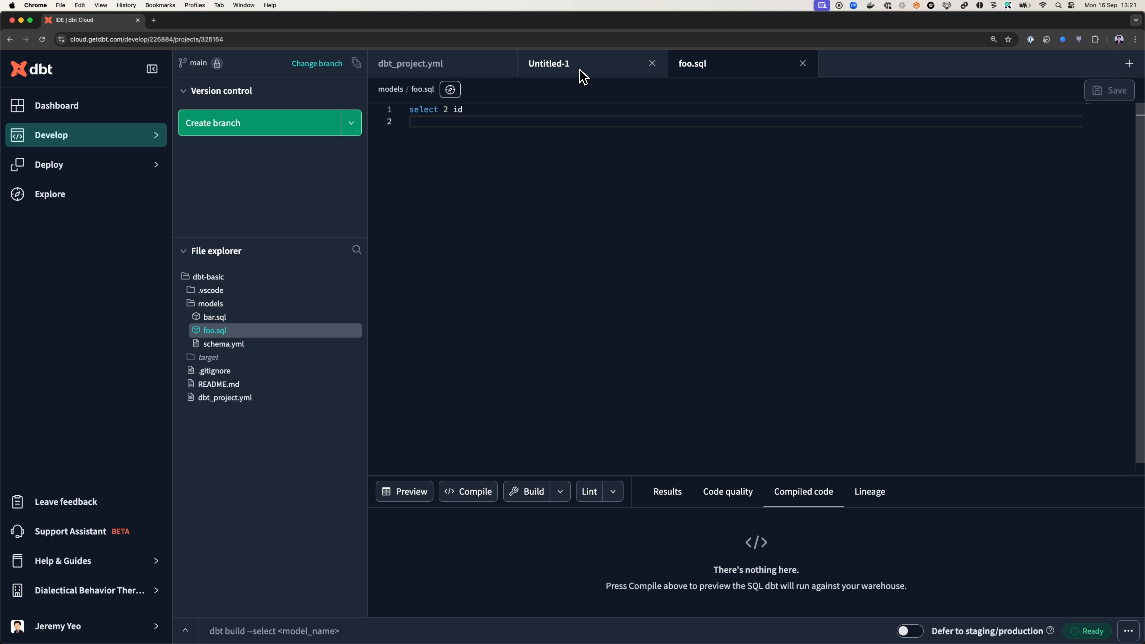
Compile the query select {{ target.type }} in the Untitled-1 file
{"action": "left_click", "coordinate": [580, 71]}
{"action": "left_click_drag", "start_coordinate": [540, 113], "coordinate": [383, 112]}
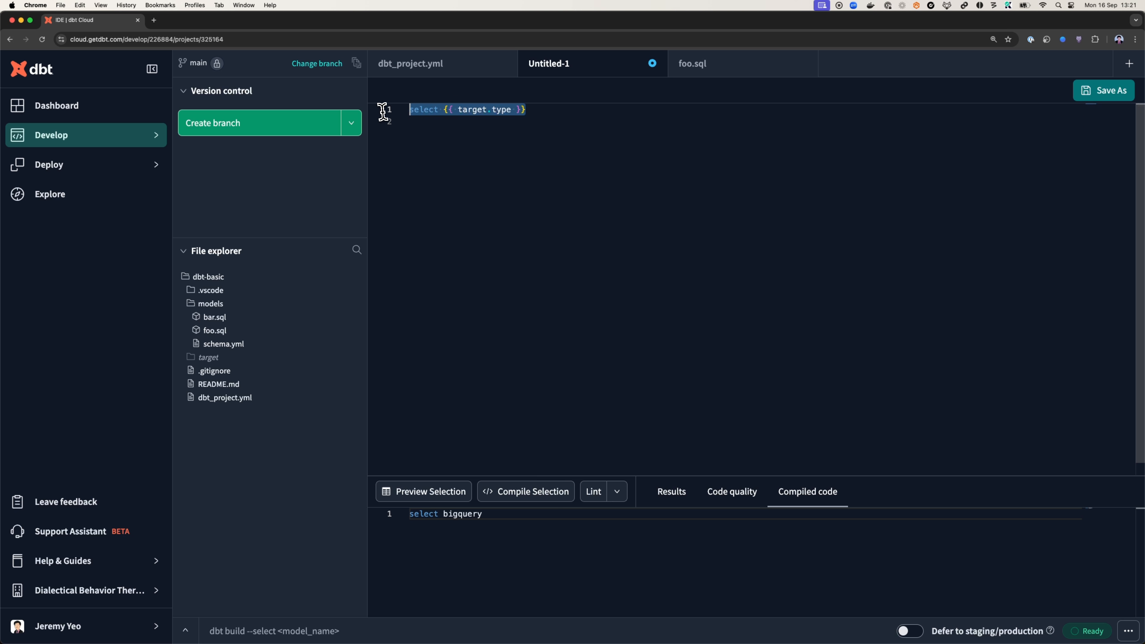
{"action": "left_click", "coordinate": [523, 494]}
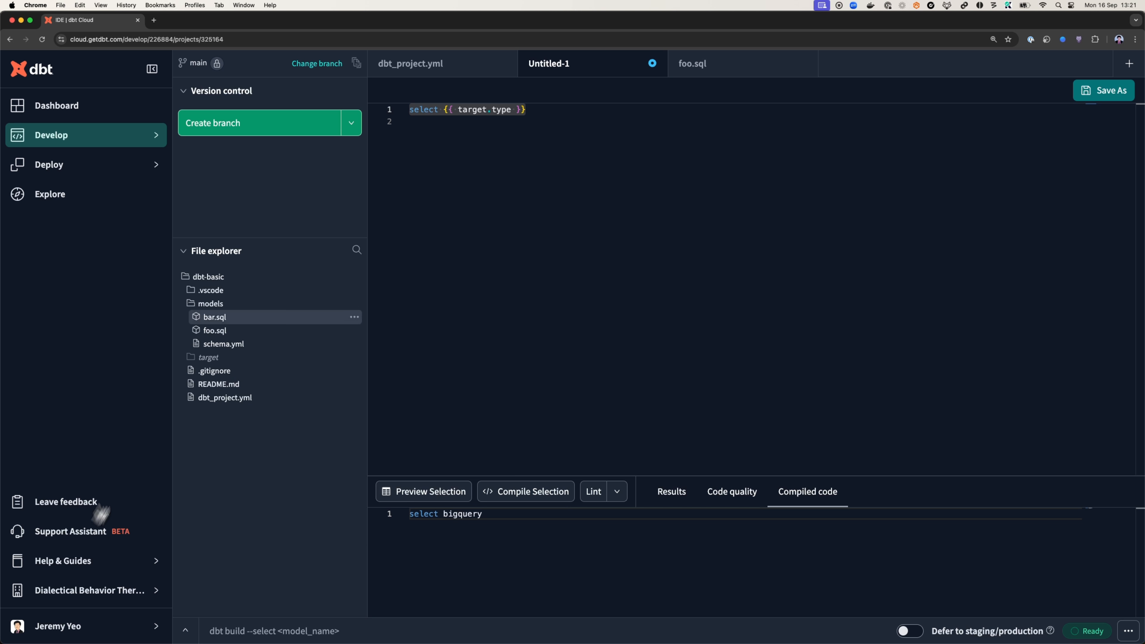
Start a new Snowflake connection in the account's connection settings
{"action": "left_click", "coordinate": [122, 593]}
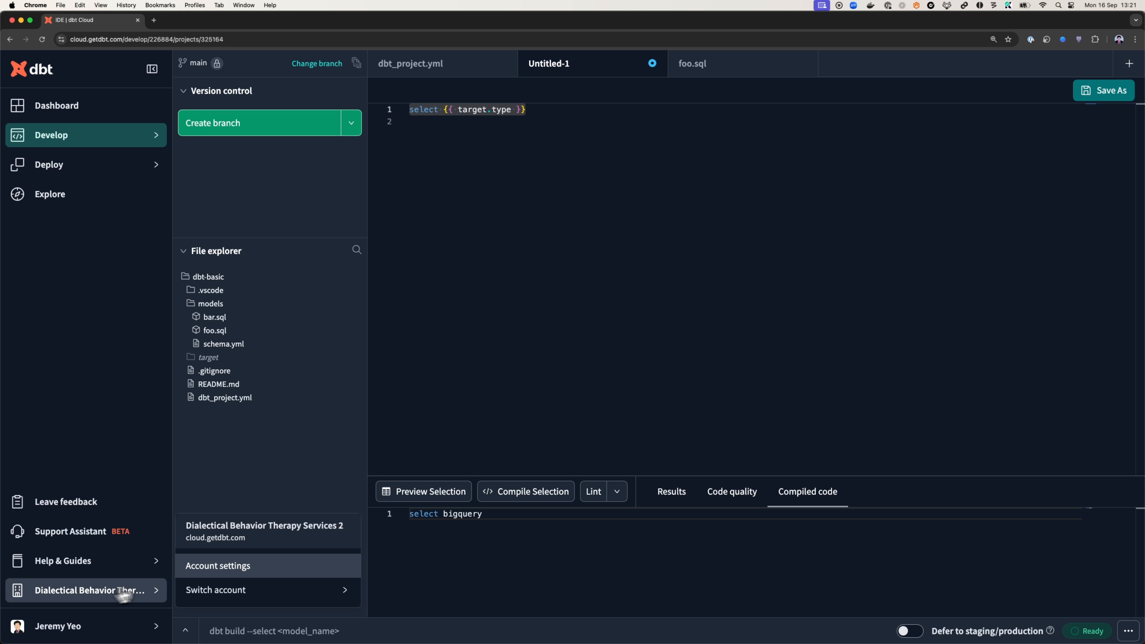
{"action": "left_click", "coordinate": [230, 566]}
{"action": "left_click", "coordinate": [270, 156]}
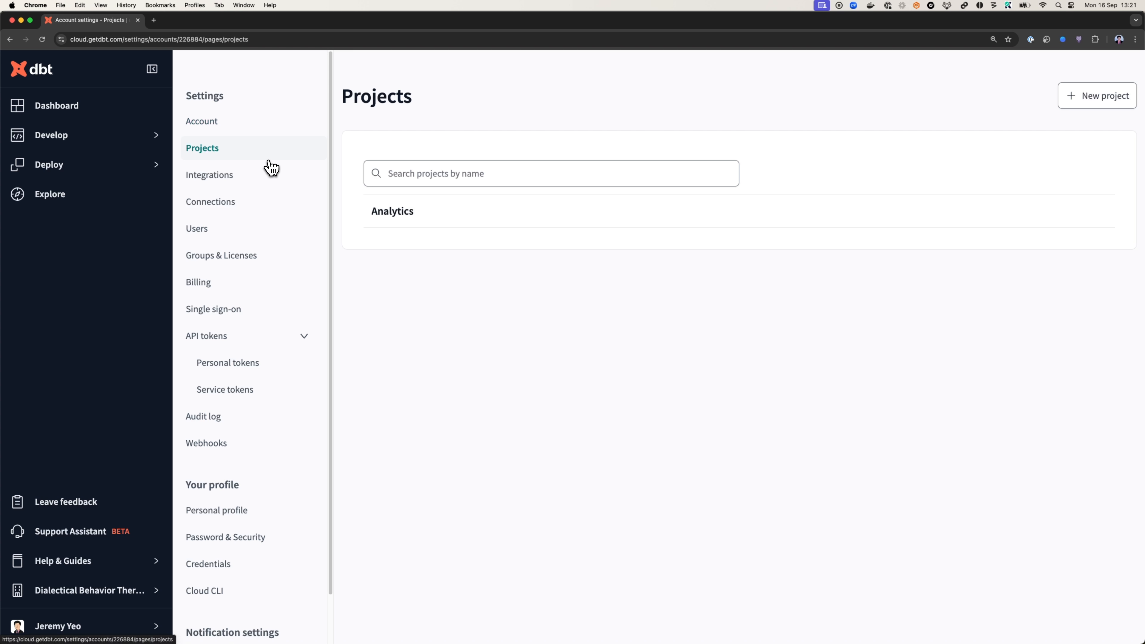
{"action": "left_click", "coordinate": [244, 204]}
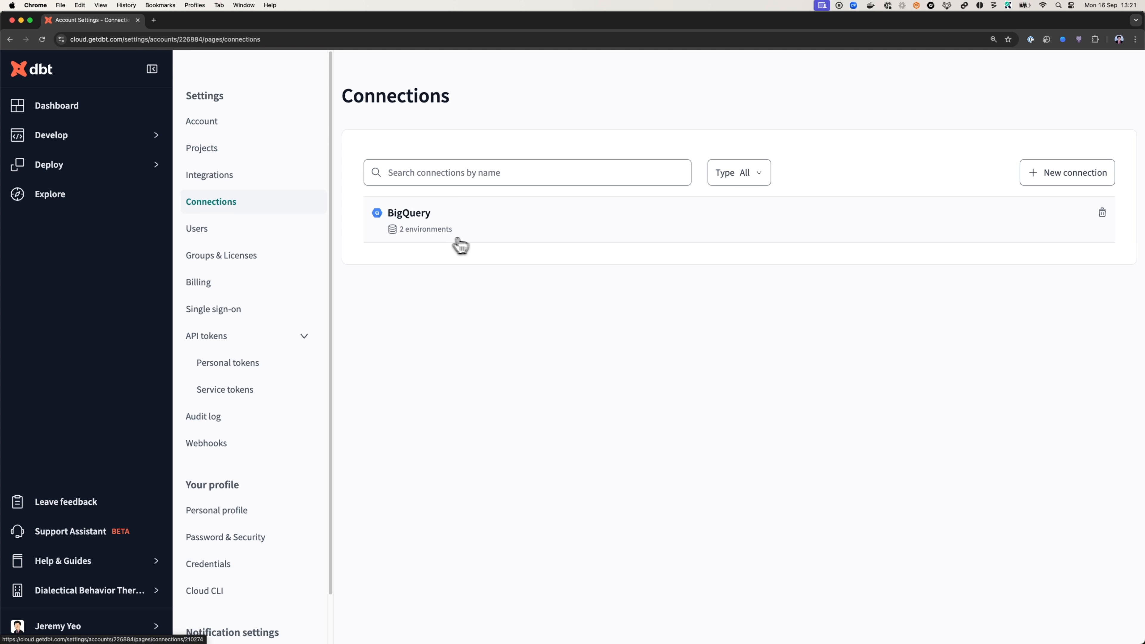
{"action": "left_click", "coordinate": [1086, 179]}
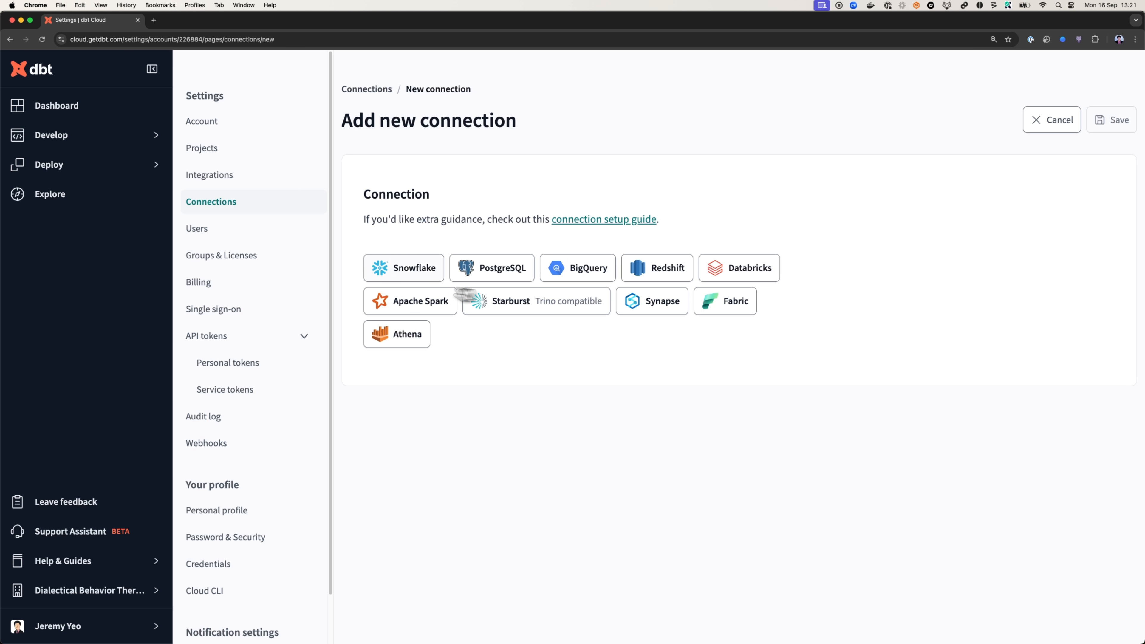
{"action": "left_click", "coordinate": [422, 273]}
Fill in the Snowflake account identifier and set the database to db, the warehouse to analytics and the role to transformer
{"action": "scroll", "coordinate": [487, 374], "scroll_direction": "down", "scroll_amount": 5}
{"action": "left_click", "coordinate": [429, 287]}
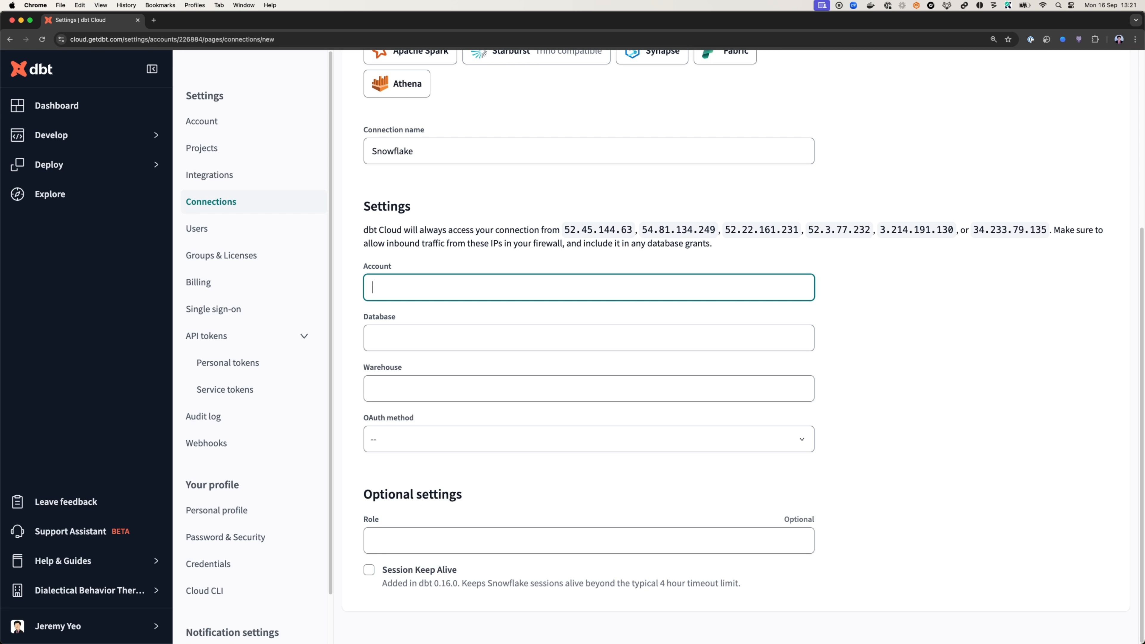
{"action": "left_click", "coordinate": [482, 279]}
{"action": "key", "text": "Tab"}
{"action": "type", "text": "db"}
{"action": "key", "text": "Tab"}
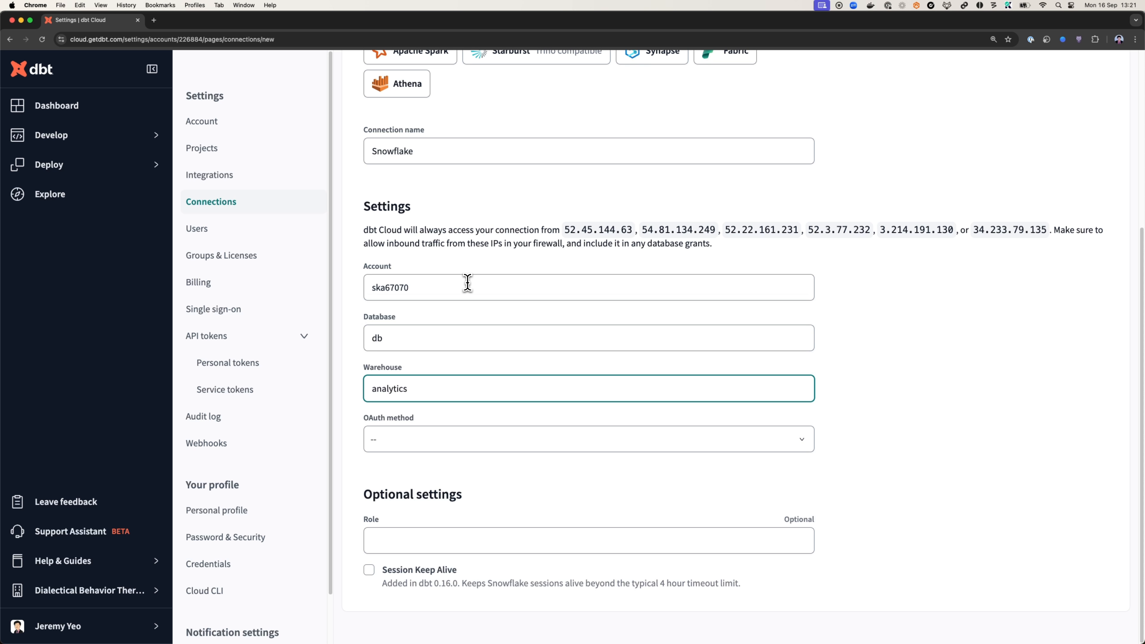
{"action": "left_click", "coordinate": [465, 540]}
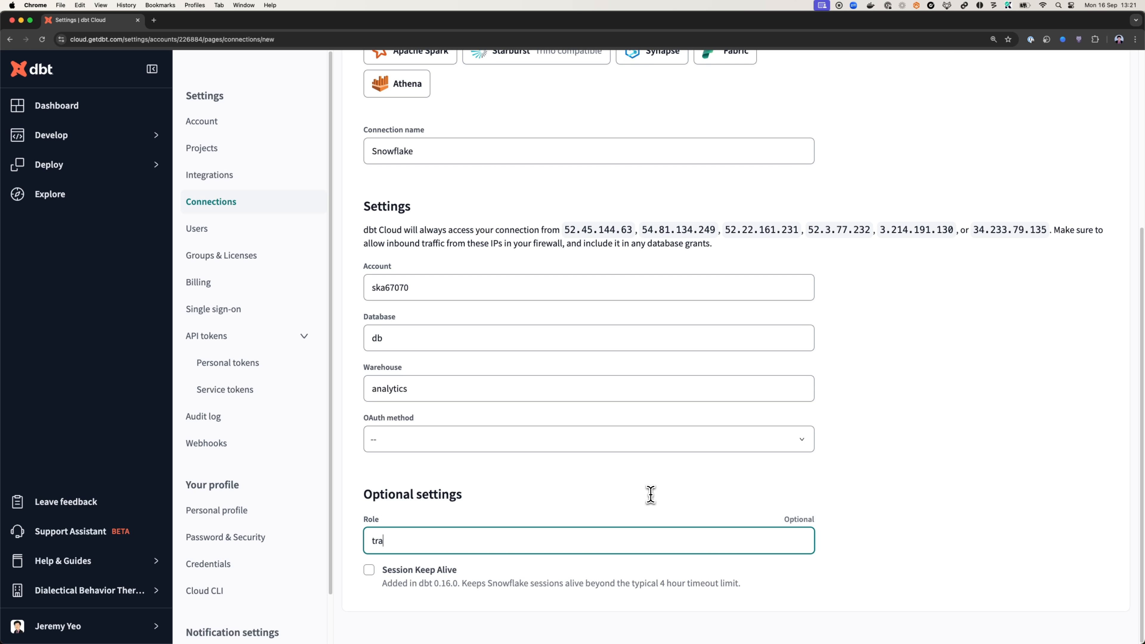
{"action": "type", "text": "transformer"}
Save the new Snowflake connection, review its stored settings and return to the connections list
{"action": "scroll", "coordinate": [1010, 380], "scroll_direction": "up", "scroll_amount": 4}
{"action": "scroll", "coordinate": [483, 289], "scroll_direction": "up", "scroll_amount": 2}
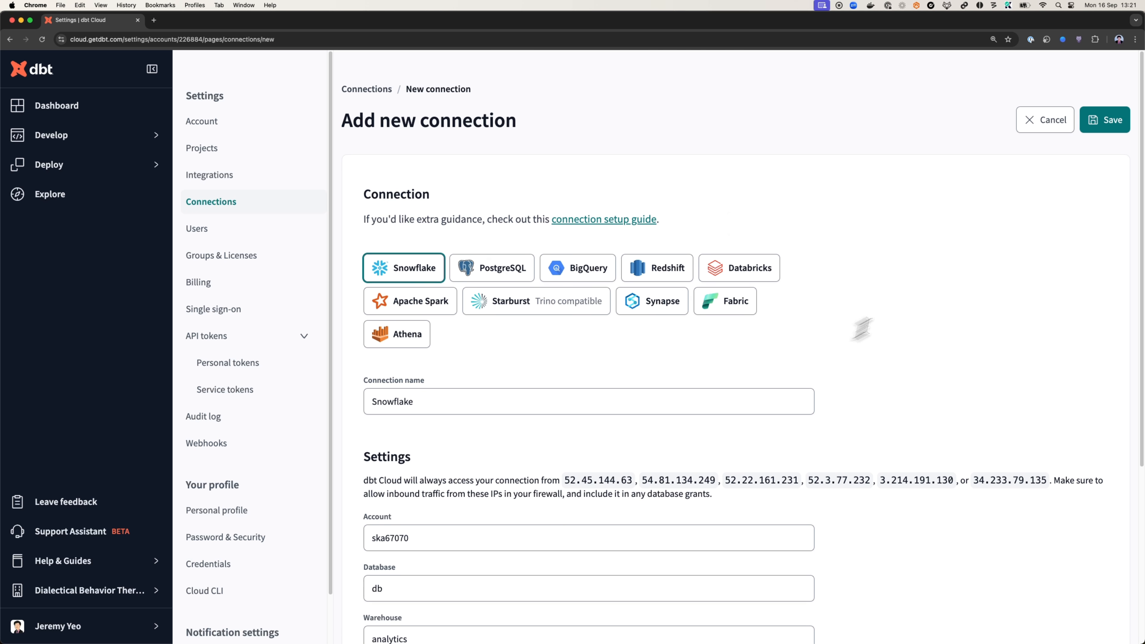
{"action": "left_click", "coordinate": [1104, 120]}
{"action": "scroll", "coordinate": [585, 304], "scroll_direction": "down", "scroll_amount": 5}
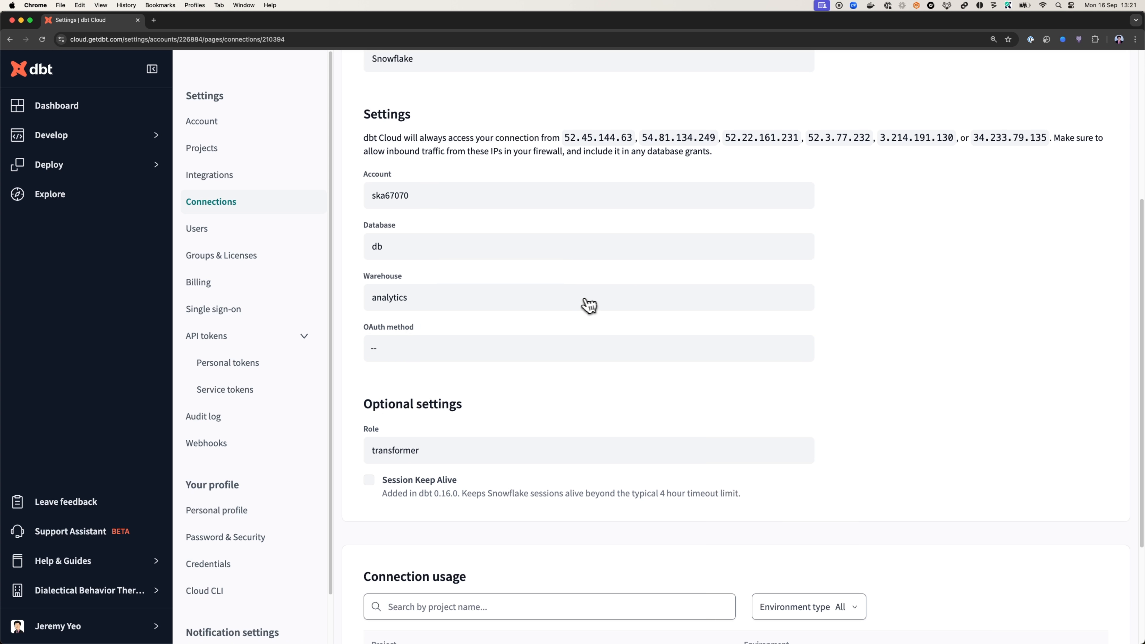
{"action": "scroll", "coordinate": [581, 326], "scroll_direction": "down", "scroll_amount": 3}
{"action": "scroll", "coordinate": [579, 316], "scroll_direction": "up", "scroll_amount": 9}
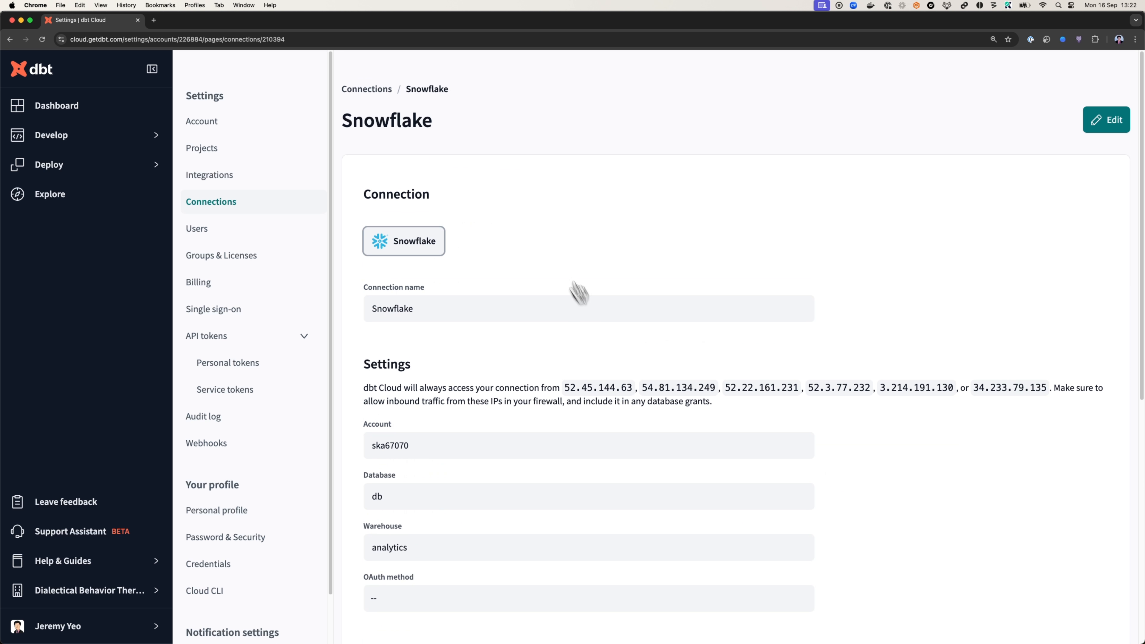
{"action": "left_click", "coordinate": [266, 214]}
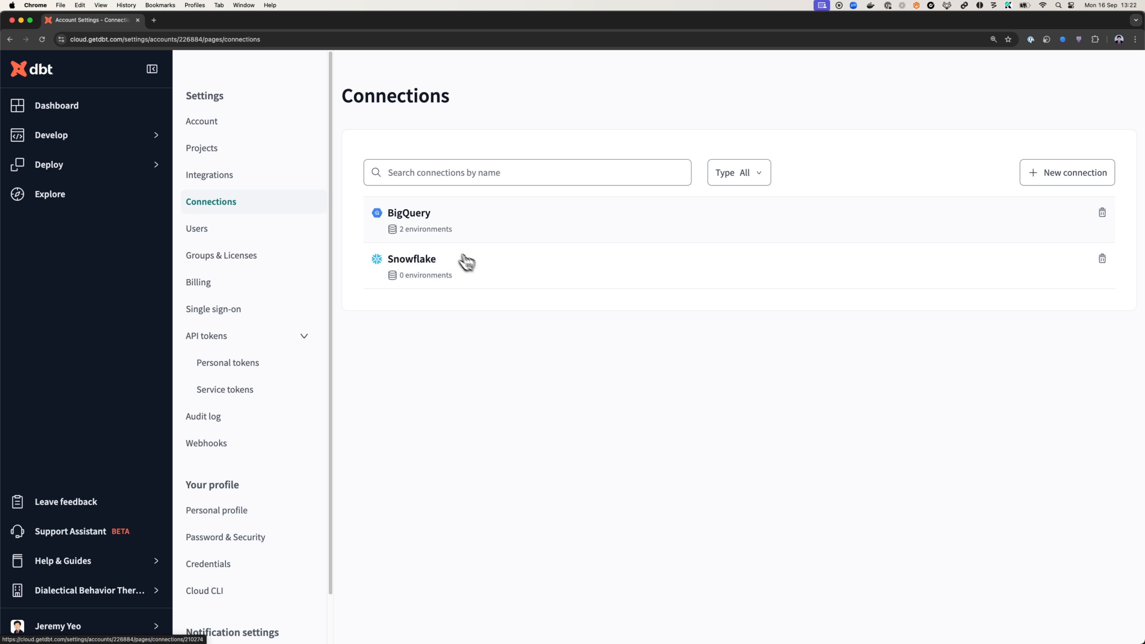
Open the Development environment's settings for editing and check which warehouse connections it offers
{"action": "left_click", "coordinate": [79, 167]}
{"action": "left_click", "coordinate": [235, 222]}
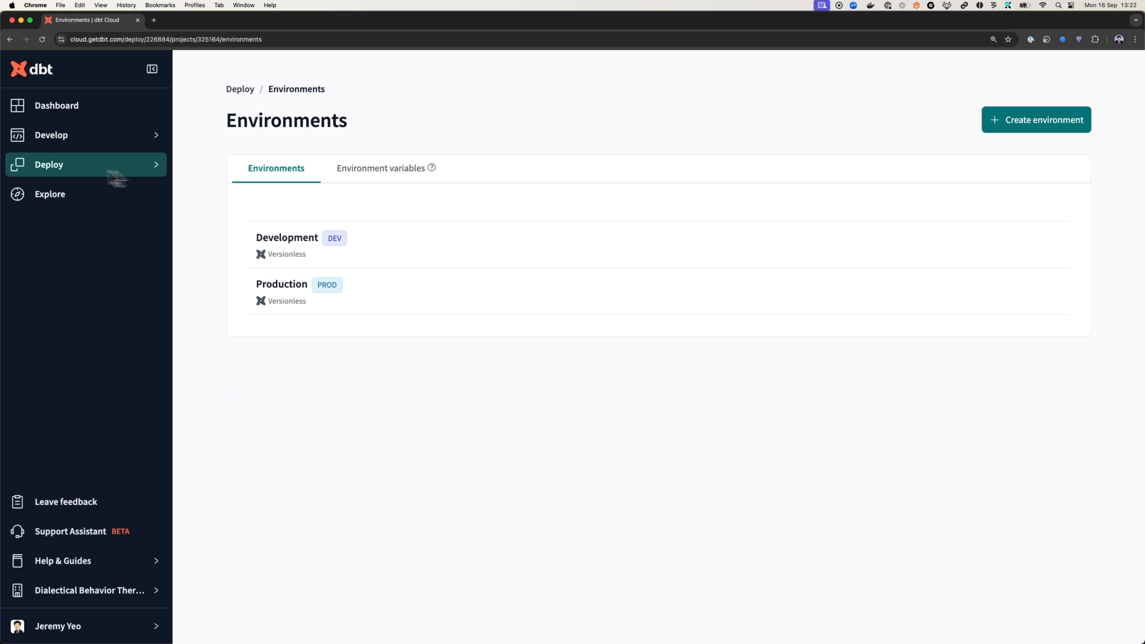
{"action": "left_click", "coordinate": [276, 248]}
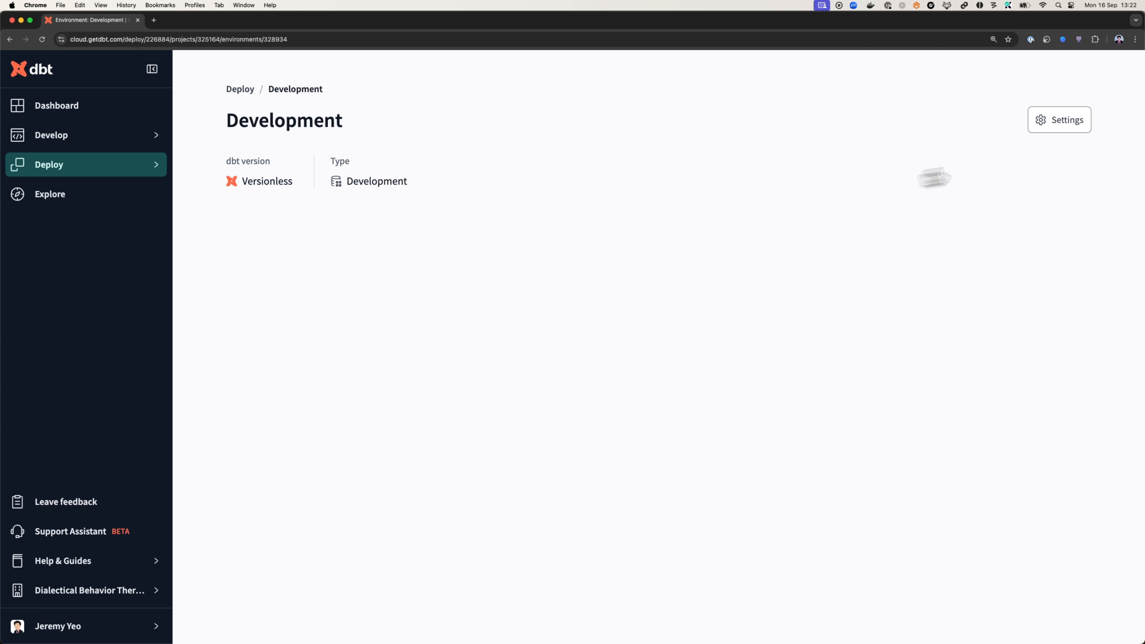
{"action": "left_click", "coordinate": [1067, 128]}
{"action": "left_click", "coordinate": [1067, 131]}
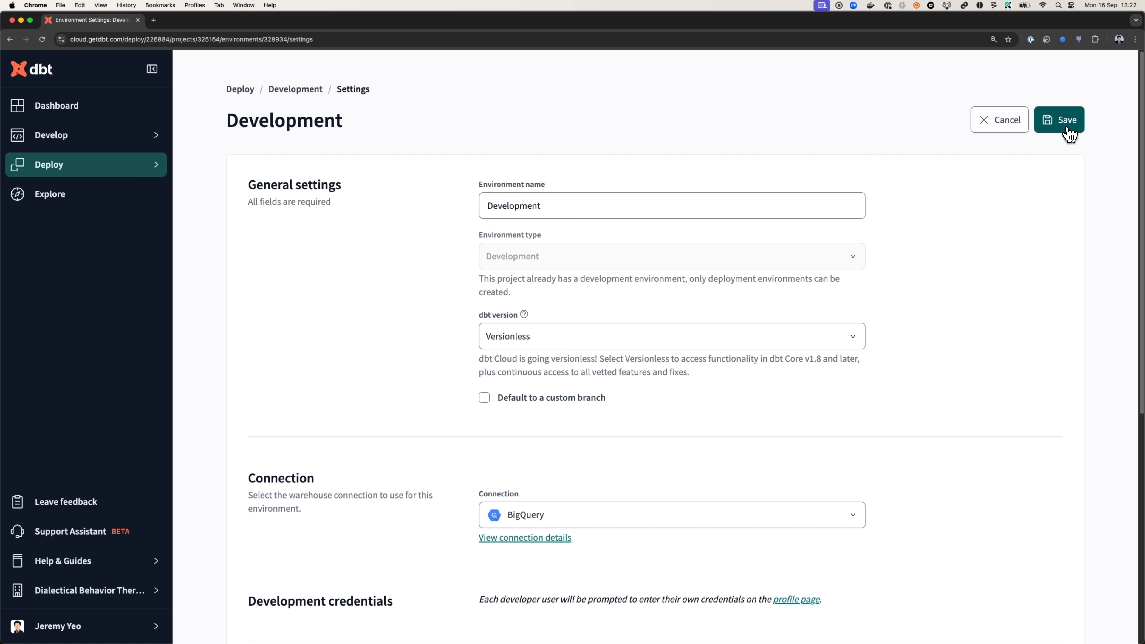
{"action": "left_click", "coordinate": [704, 516]}
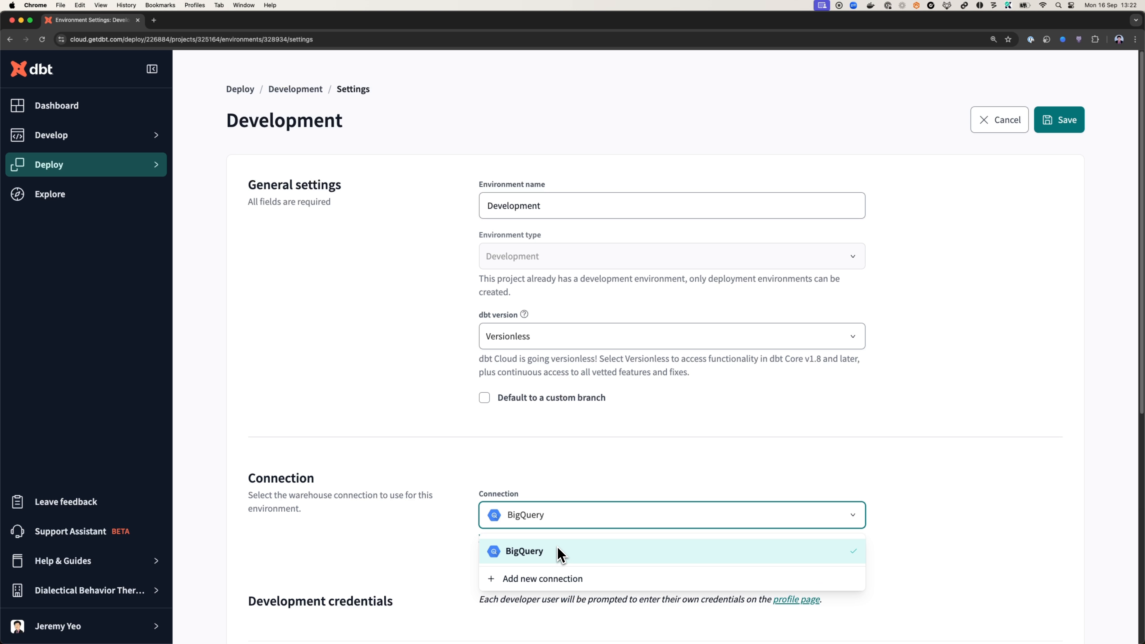
{"action": "left_click", "coordinate": [406, 542]}
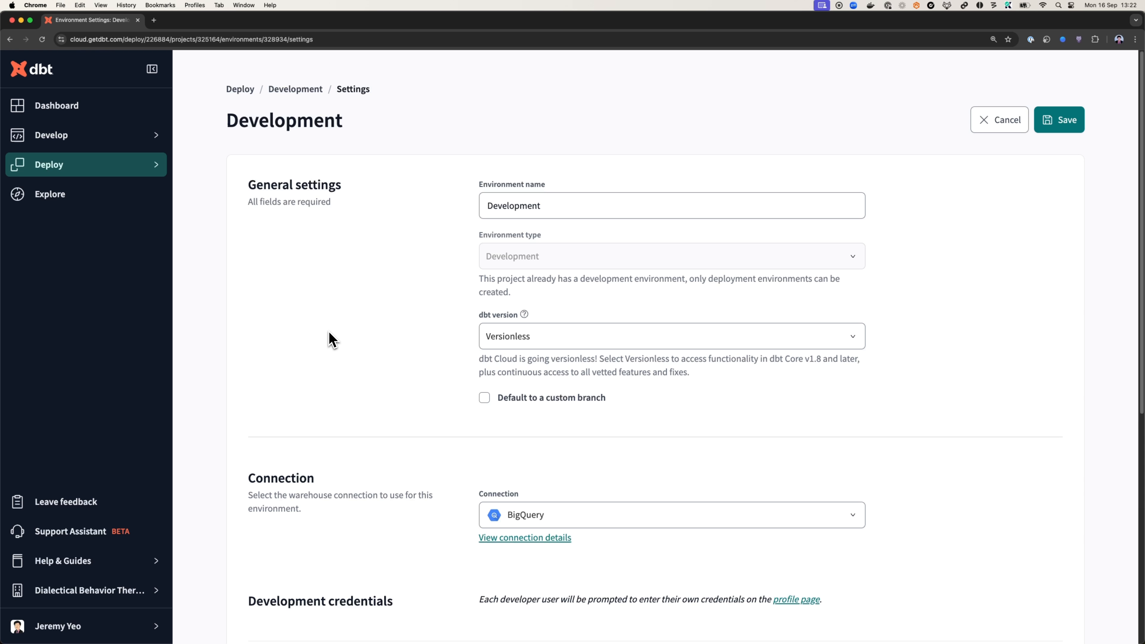
Exit editing of the Development environment and examine its connection and extended attributes
{"action": "left_click", "coordinate": [1009, 122]}
{"action": "left_click", "coordinate": [1058, 123]}
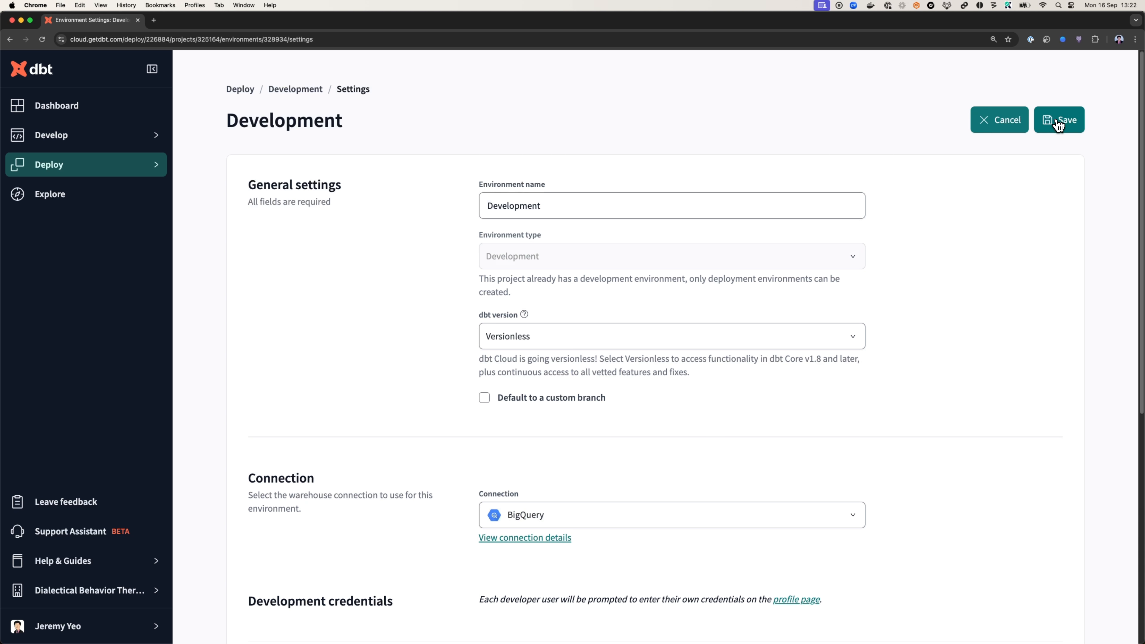
{"action": "left_click", "coordinate": [1058, 122]}
{"action": "scroll", "coordinate": [925, 473], "scroll_direction": "down", "scroll_amount": 4}
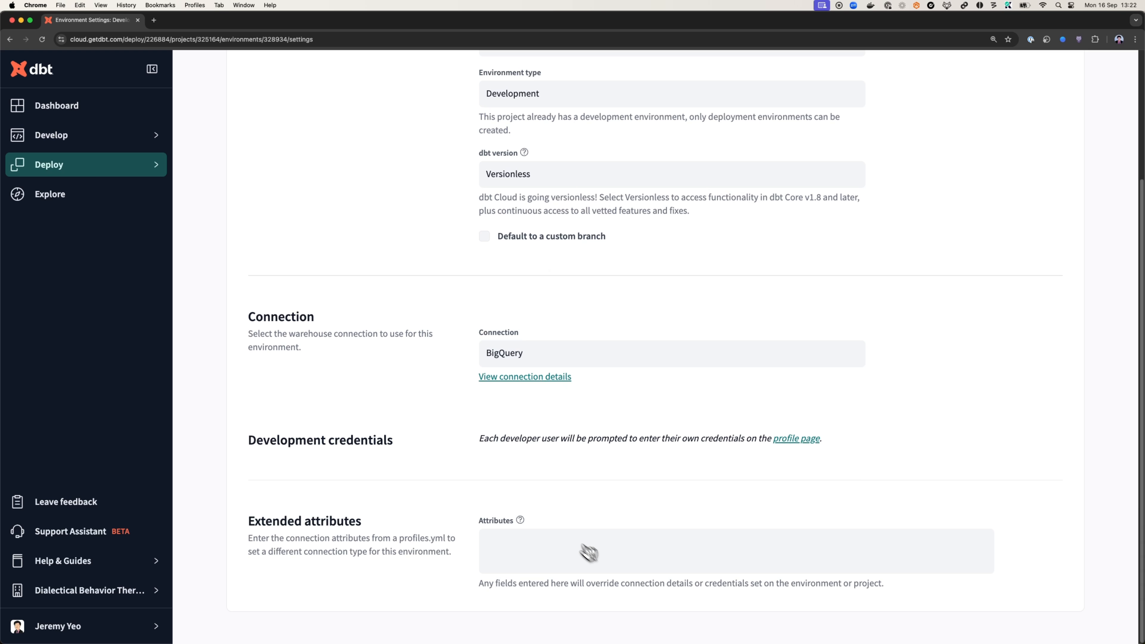
{"action": "scroll", "coordinate": [589, 553], "scroll_direction": "up", "scroll_amount": 4}
Reopen the Development environment's settings to recheck its connection, and return to the environments list
{"action": "left_click", "coordinate": [301, 89]}
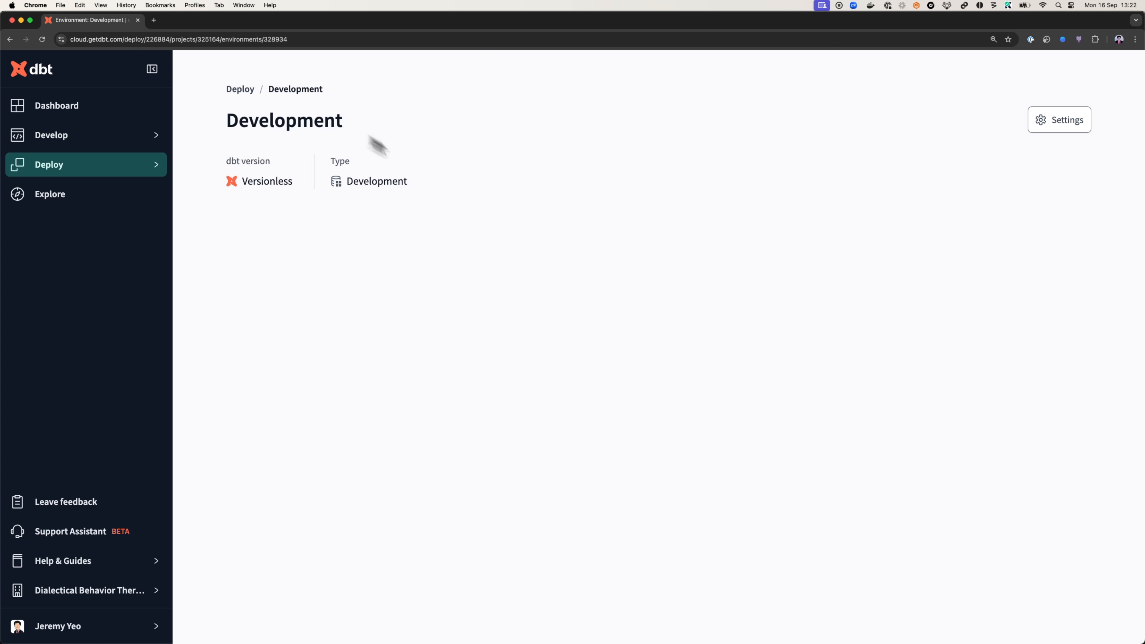
{"action": "left_click", "coordinate": [1068, 121]}
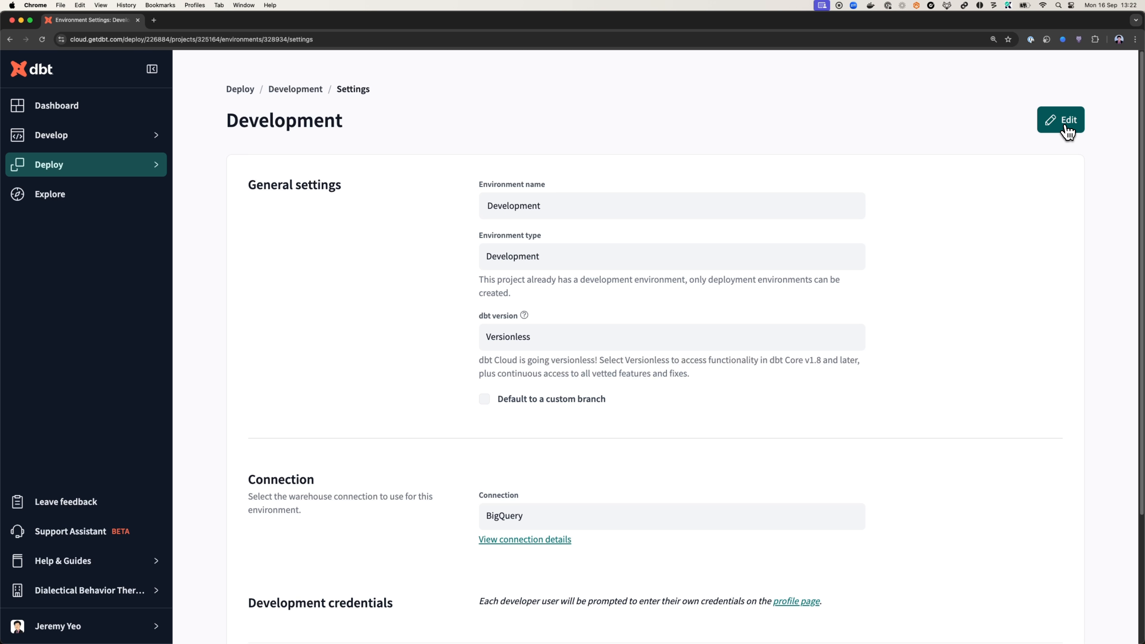
{"action": "mouse_move", "coordinate": [126, 174]}
{"action": "left_click", "coordinate": [203, 209]}
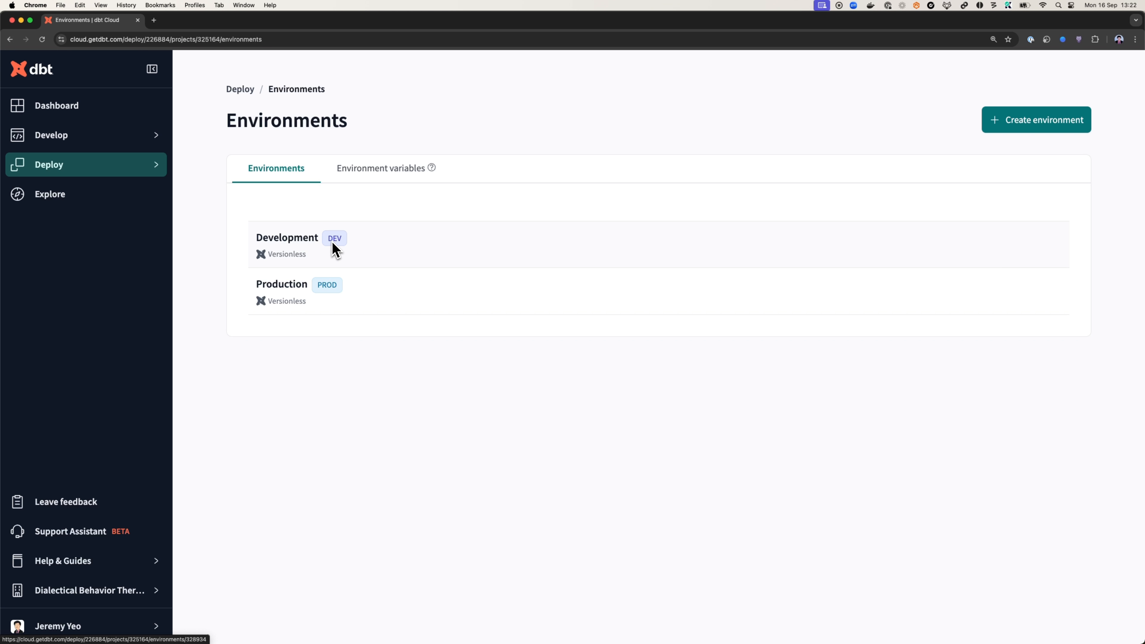
Delete the existing Development environment that uses the BigQuery connection
{"action": "left_click", "coordinate": [303, 249]}
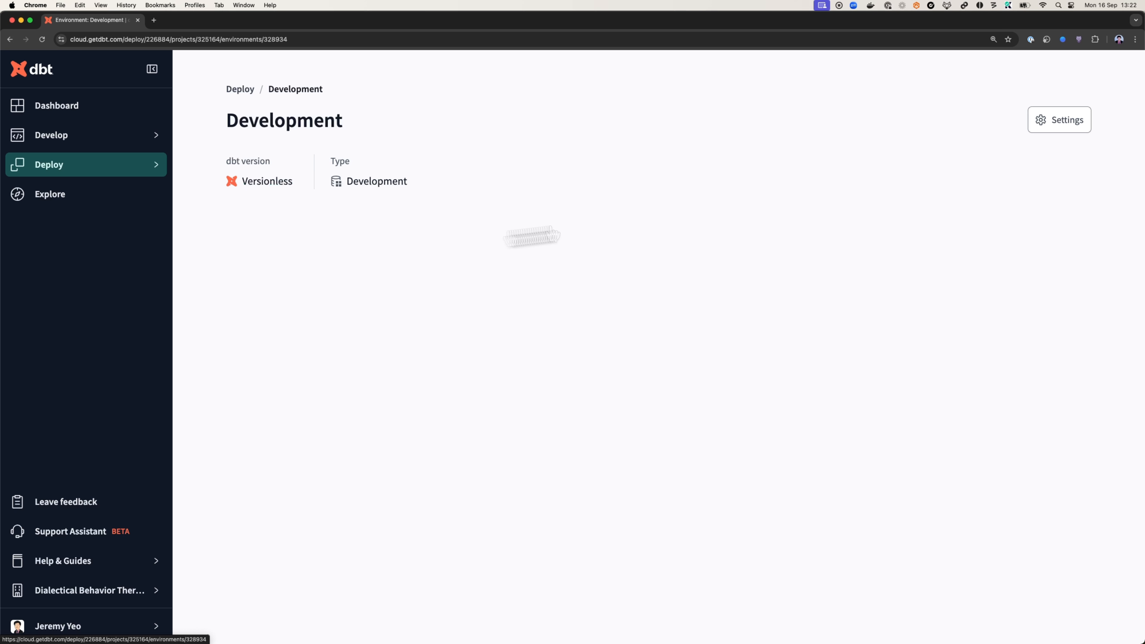
{"action": "left_click", "coordinate": [1064, 121]}
{"action": "left_click", "coordinate": [1071, 130]}
{"action": "scroll", "coordinate": [935, 455], "scroll_direction": "down", "scroll_amount": 10}
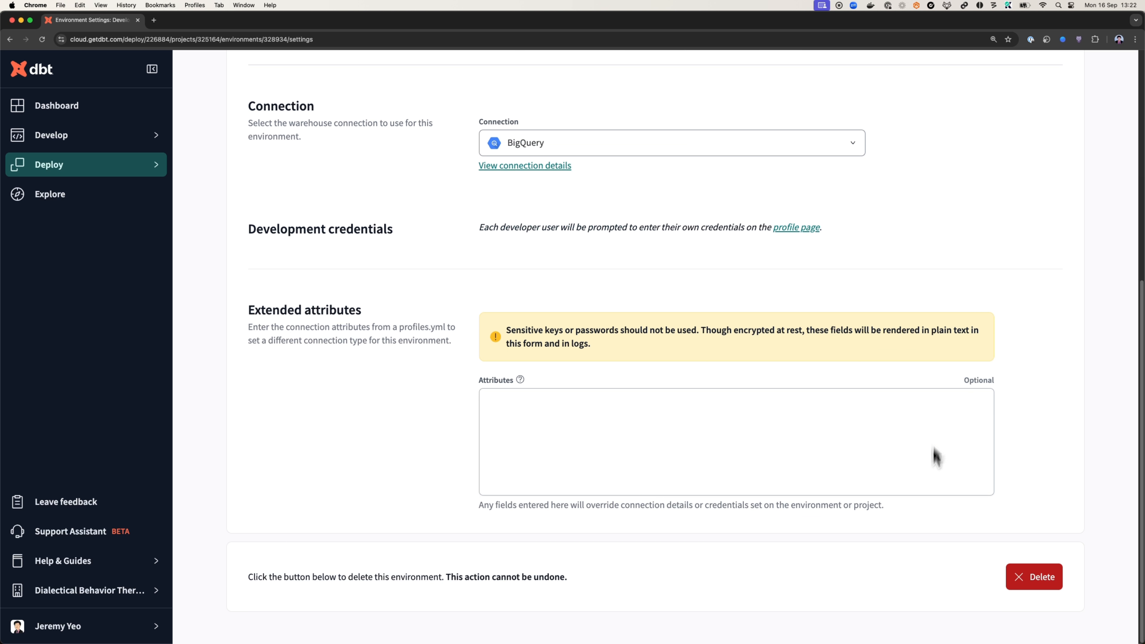
{"action": "left_click", "coordinate": [1046, 582]}
{"action": "left_click", "coordinate": [668, 382]}
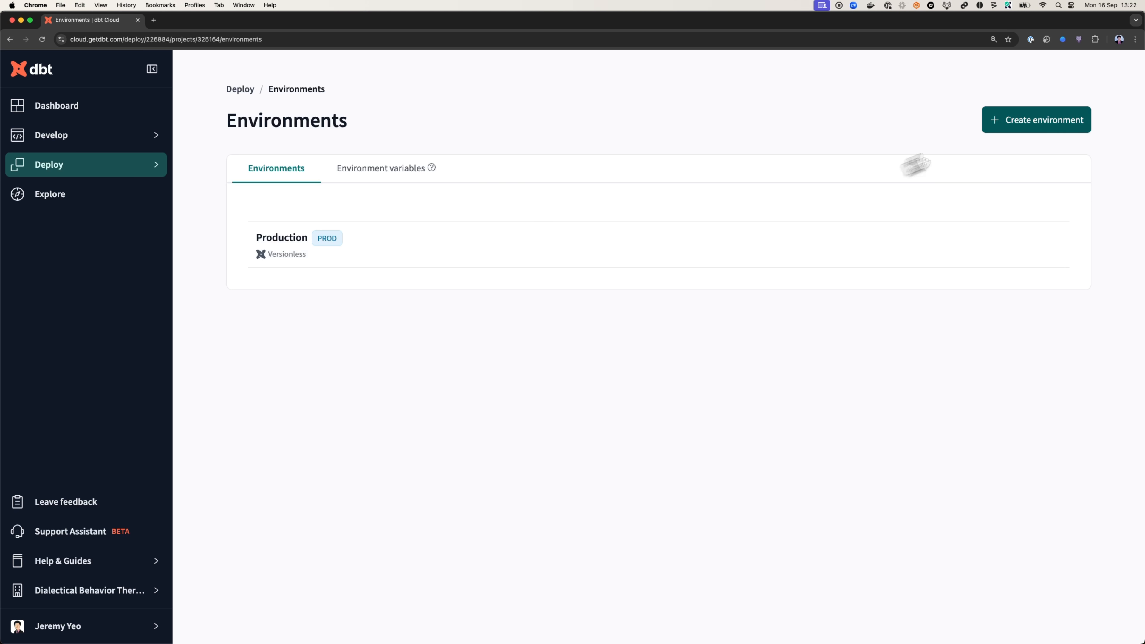
Start a new environment named Development and set its environment type to Development
{"action": "left_click", "coordinate": [1026, 124]}
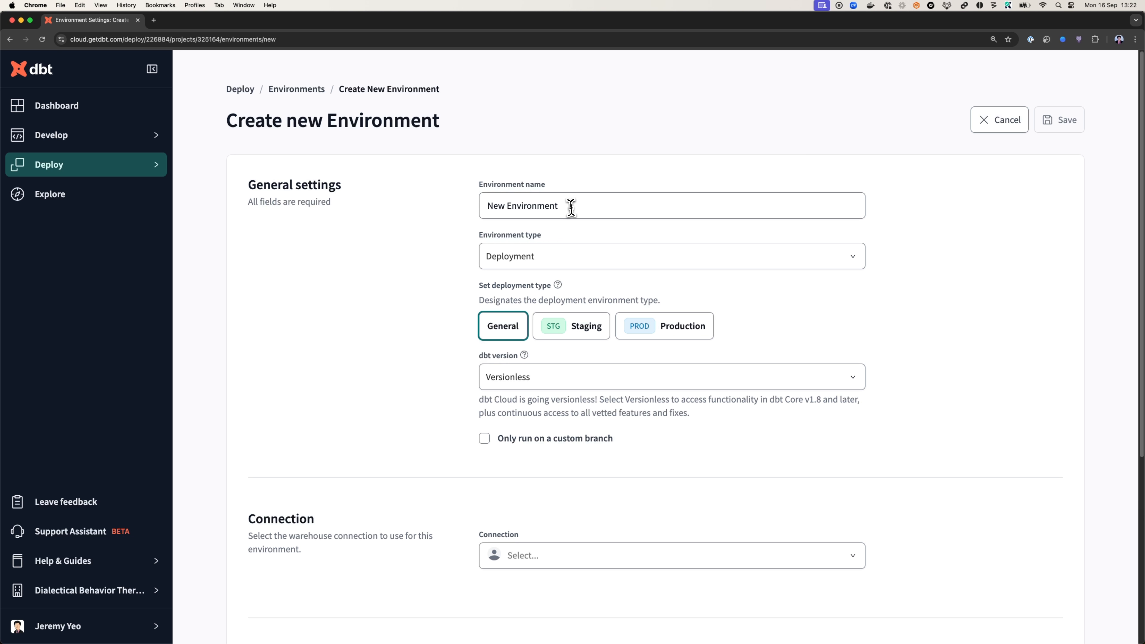
{"action": "left_click_drag", "start_coordinate": [568, 207], "coordinate": [508, 205]}
{"action": "left_click", "coordinate": [500, 244]}
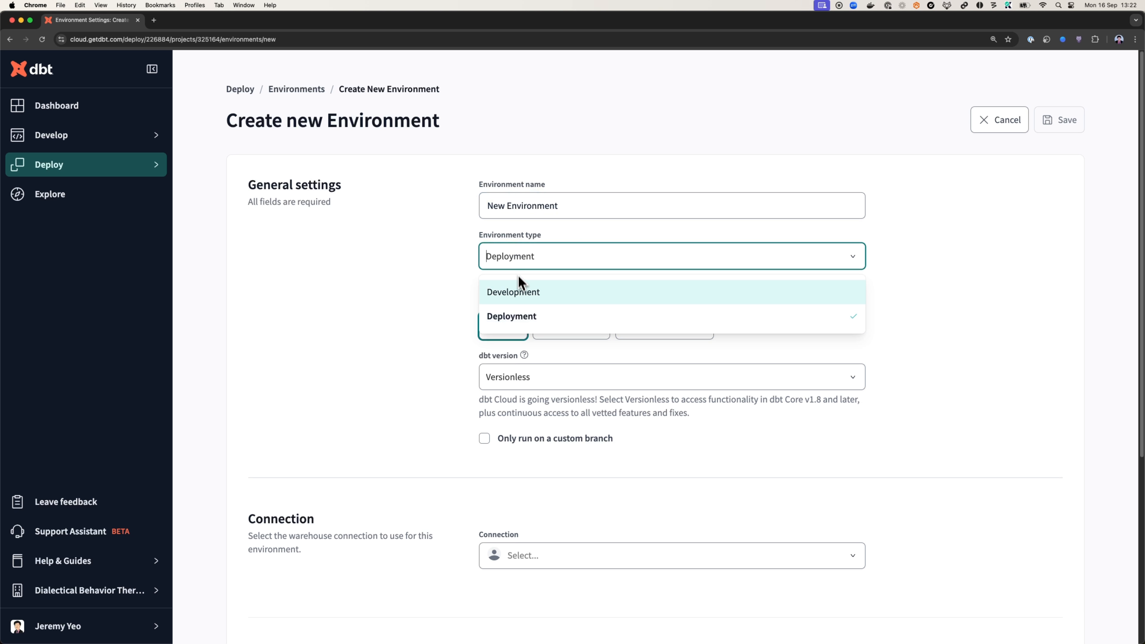
{"action": "left_click", "coordinate": [524, 288]}
{"action": "type", "text": "Development"}
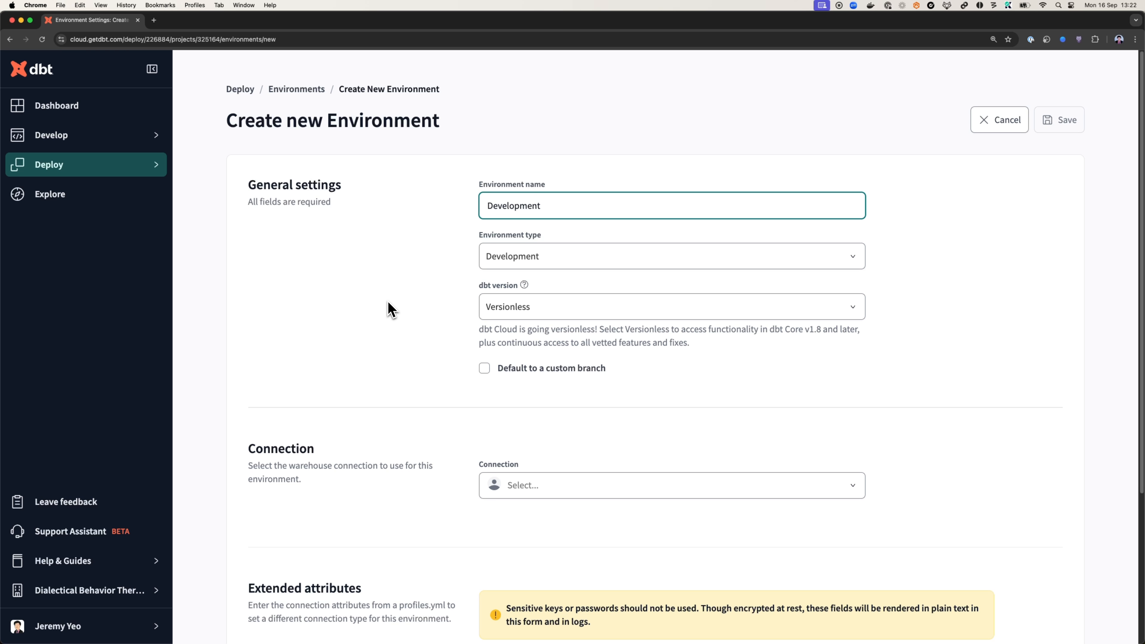
{"action": "left_click", "coordinate": [395, 327]}
Assign the Snowflake connection to the new Development environment and save it
{"action": "left_click", "coordinate": [566, 489]}
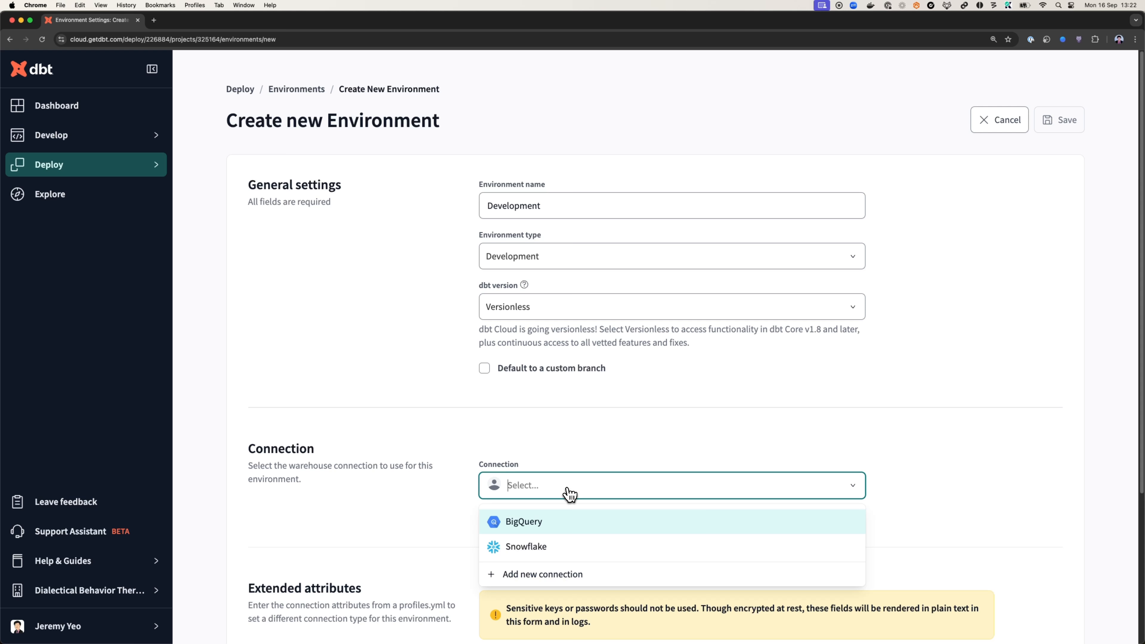
{"action": "left_click", "coordinate": [557, 546]}
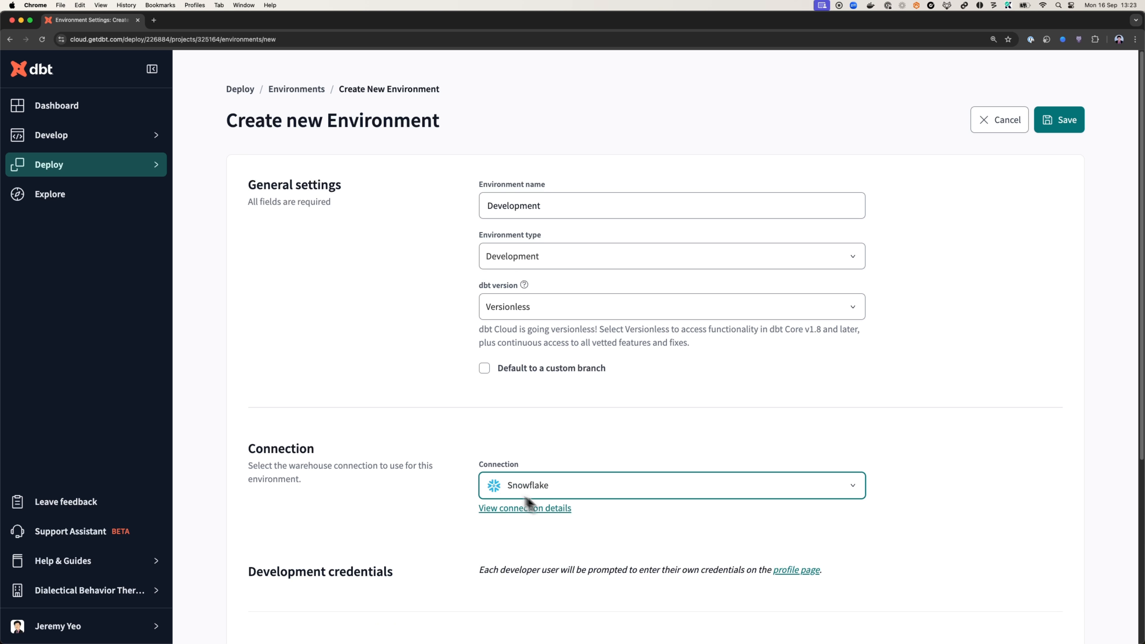
{"action": "scroll", "coordinate": [527, 503], "scroll_direction": "down", "scroll_amount": 6}
{"action": "scroll", "coordinate": [581, 302], "scroll_direction": "up", "scroll_amount": 2}
{"action": "scroll", "coordinate": [508, 321], "scroll_direction": "up", "scroll_amount": 4}
{"action": "left_click", "coordinate": [1057, 125]}
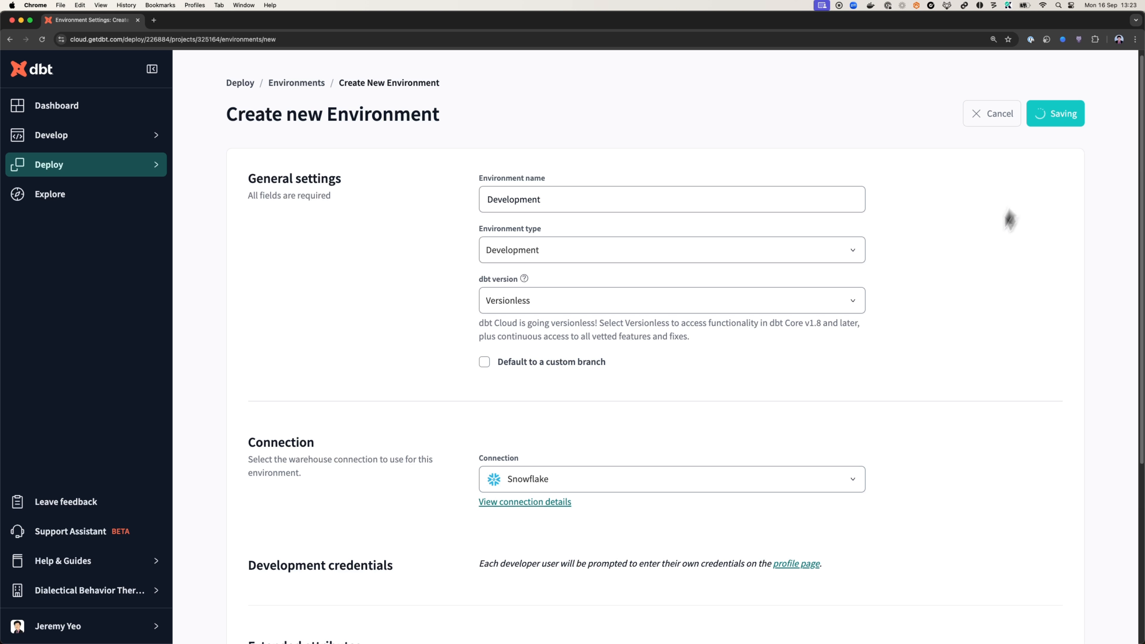
Return to the environments list and review the new Development environment's settings
{"action": "left_click", "coordinate": [243, 90]}
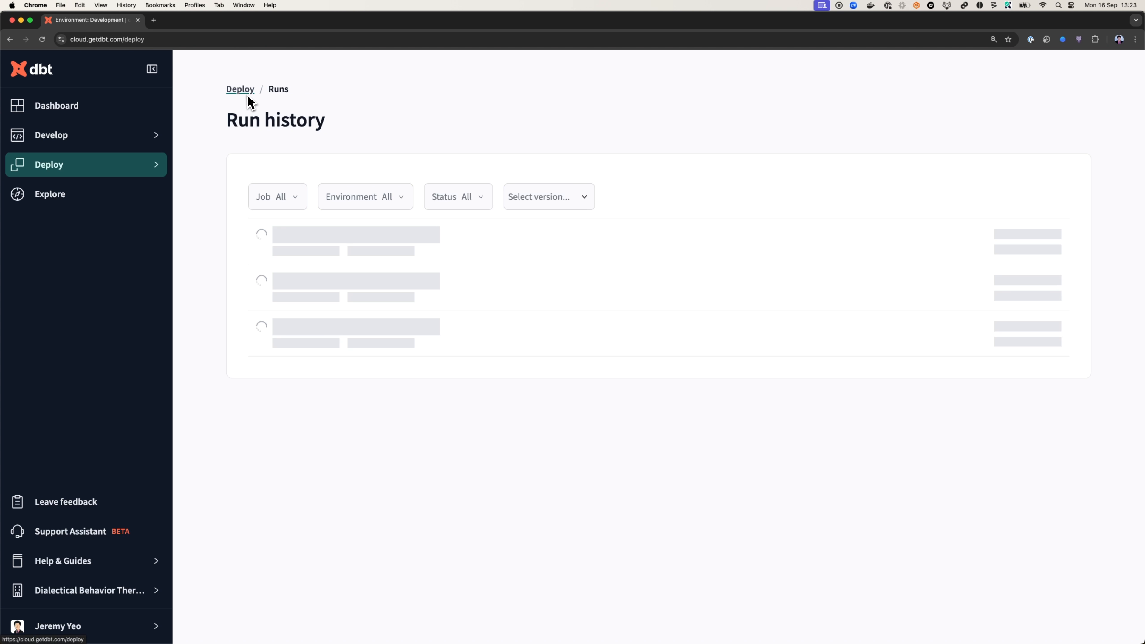
{"action": "mouse_move", "coordinate": [120, 176]}
{"action": "left_click", "coordinate": [203, 212]}
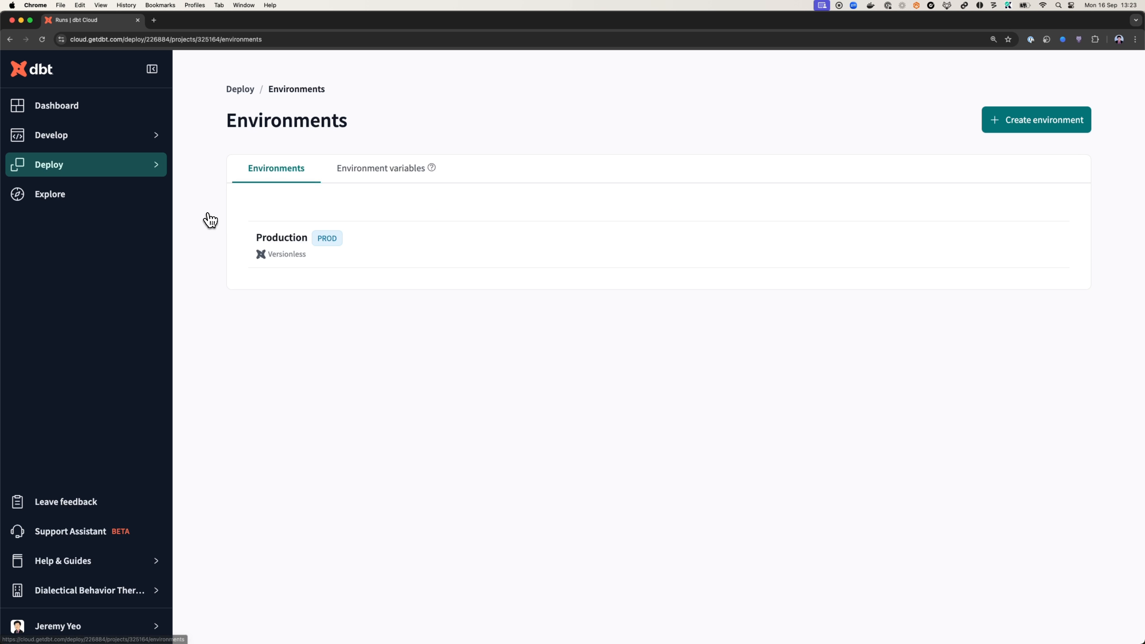
{"action": "left_click", "coordinate": [289, 236]}
{"action": "left_click", "coordinate": [1037, 121]}
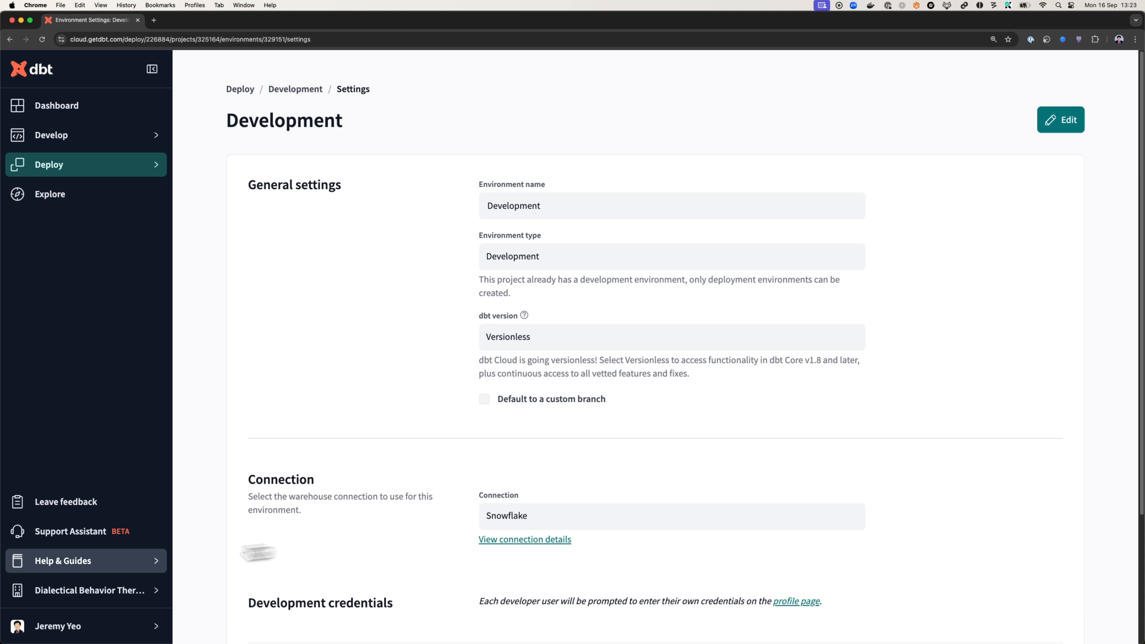
Open the Analytics project's credentials in the user profile and delete the stored development credentials
{"action": "left_click", "coordinate": [130, 631]}
{"action": "left_click", "coordinate": [249, 581]}
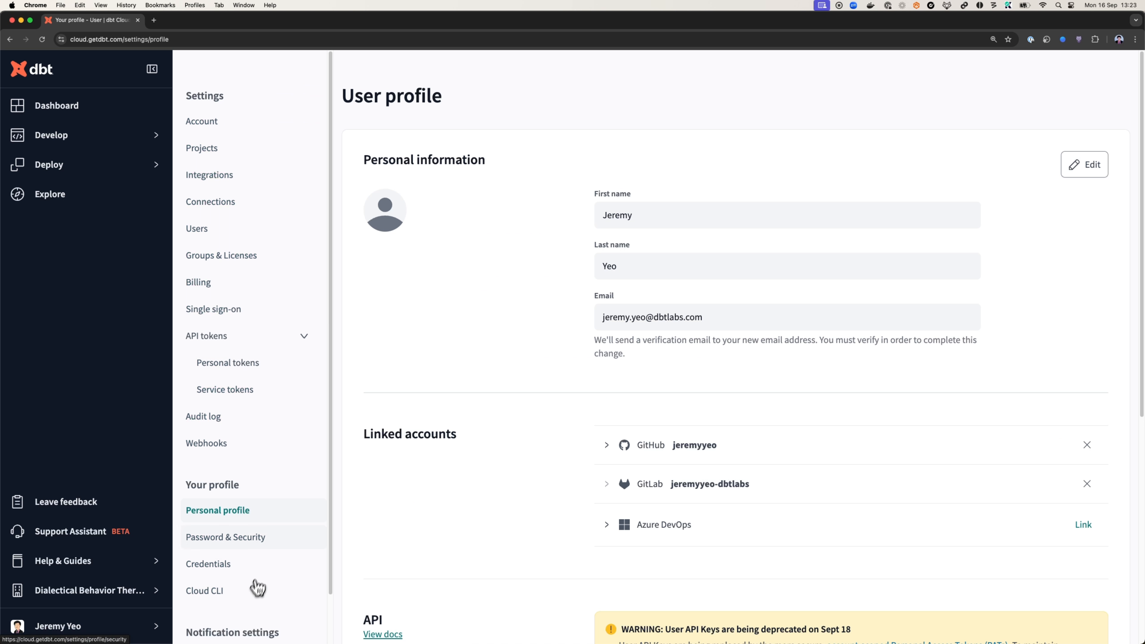
{"action": "left_click", "coordinate": [245, 501]}
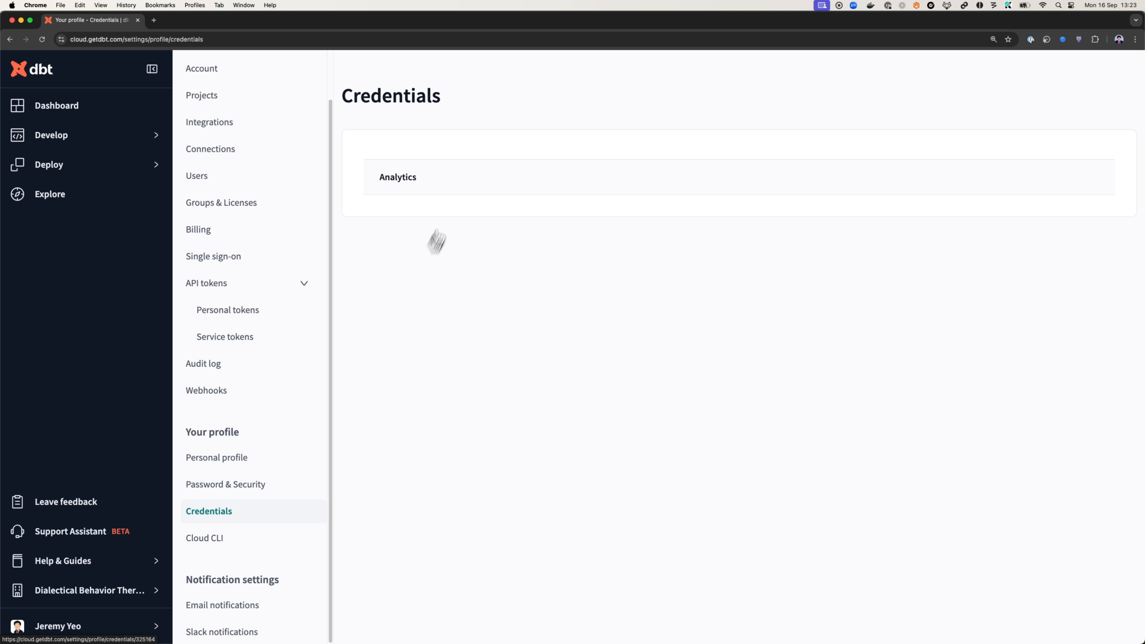
{"action": "left_click", "coordinate": [462, 179]}
{"action": "left_click", "coordinate": [1108, 625]}
{"action": "scroll", "coordinate": [794, 559], "scroll_direction": "down", "scroll_amount": 3}
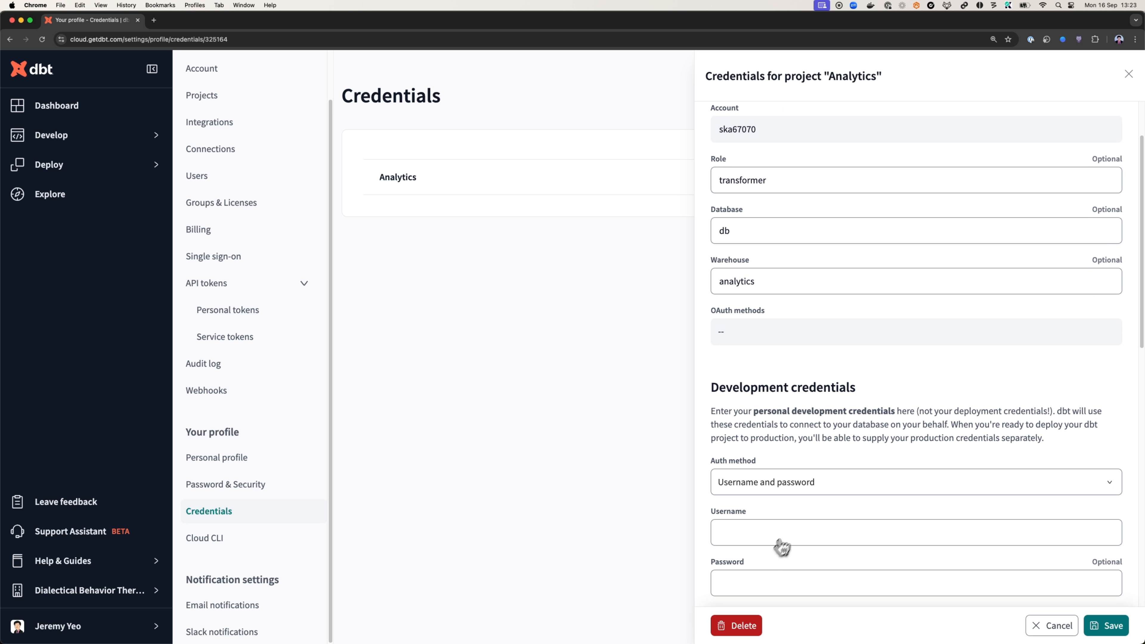
{"action": "left_click", "coordinate": [744, 628]}
{"action": "left_click", "coordinate": [654, 356]}
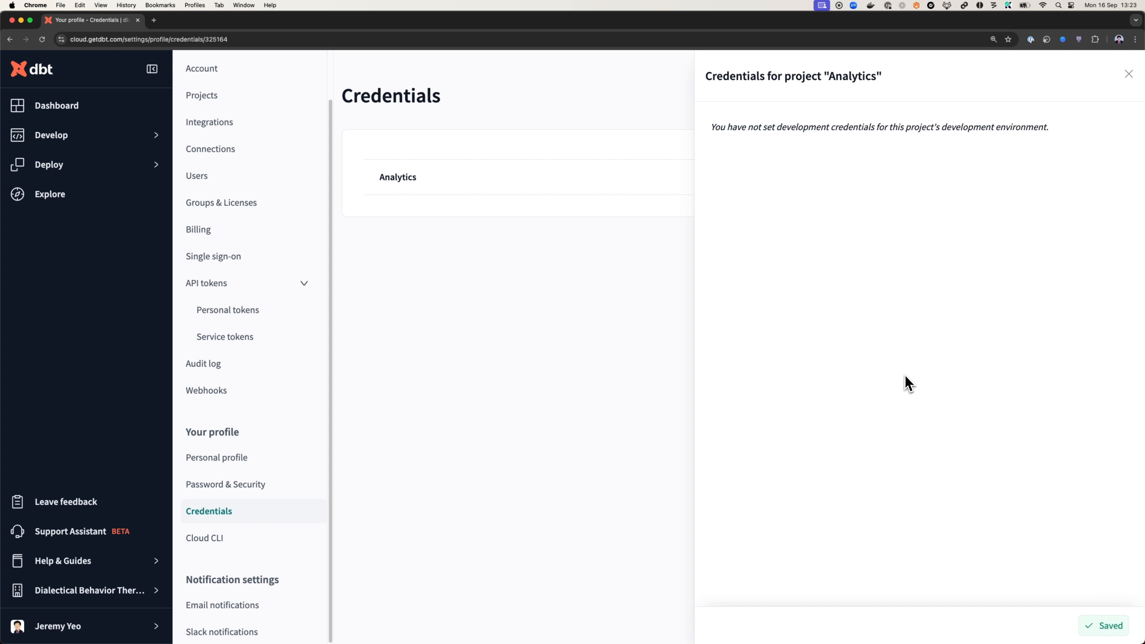
{"action": "left_click", "coordinate": [654, 379]}
{"action": "left_click", "coordinate": [687, 189]}
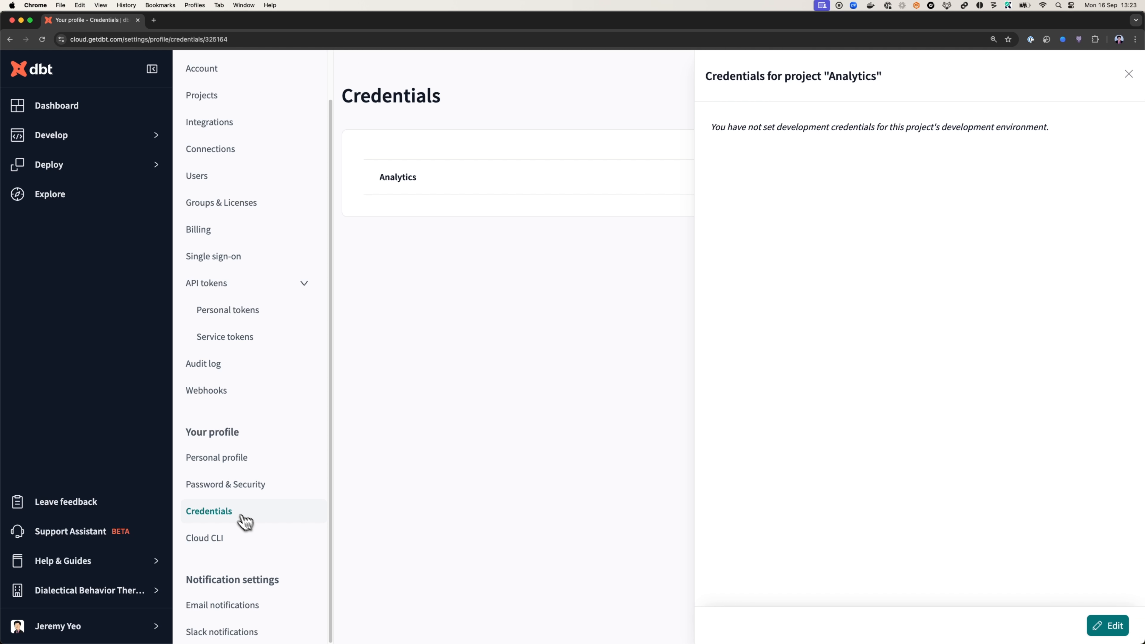
Edit the Analytics project's development credentials and enter the Snowflake username and password
{"action": "left_click", "coordinate": [1110, 626]}
{"action": "scroll", "coordinate": [780, 389], "scroll_direction": "down", "scroll_amount": 6}
{"action": "left_click", "coordinate": [722, 324]}
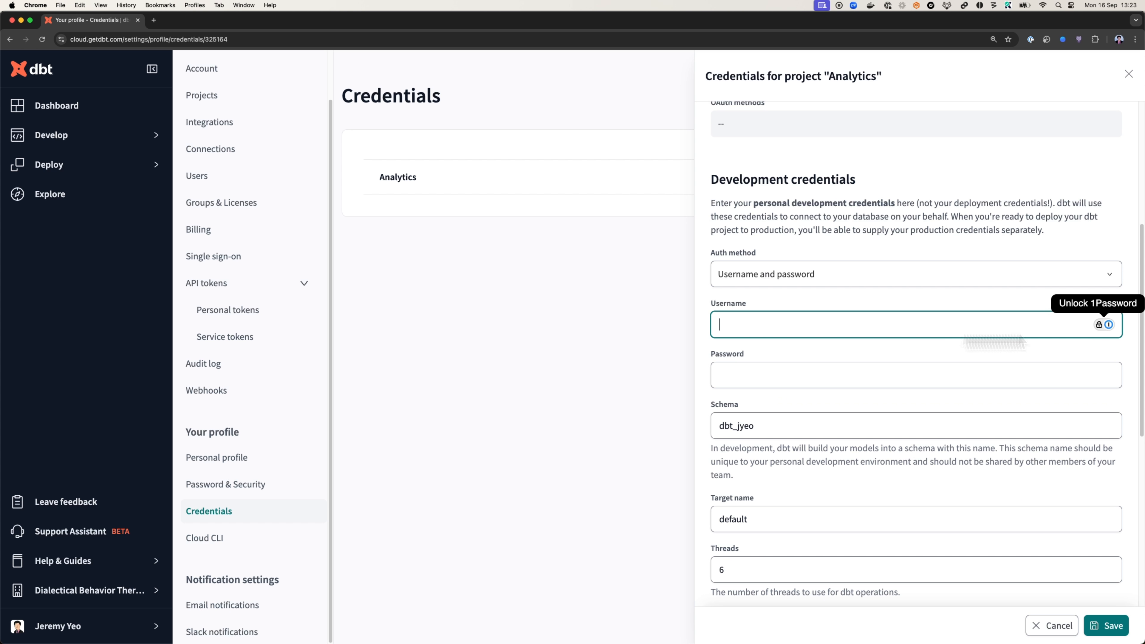
{"action": "key", "text": "super+Tab"}
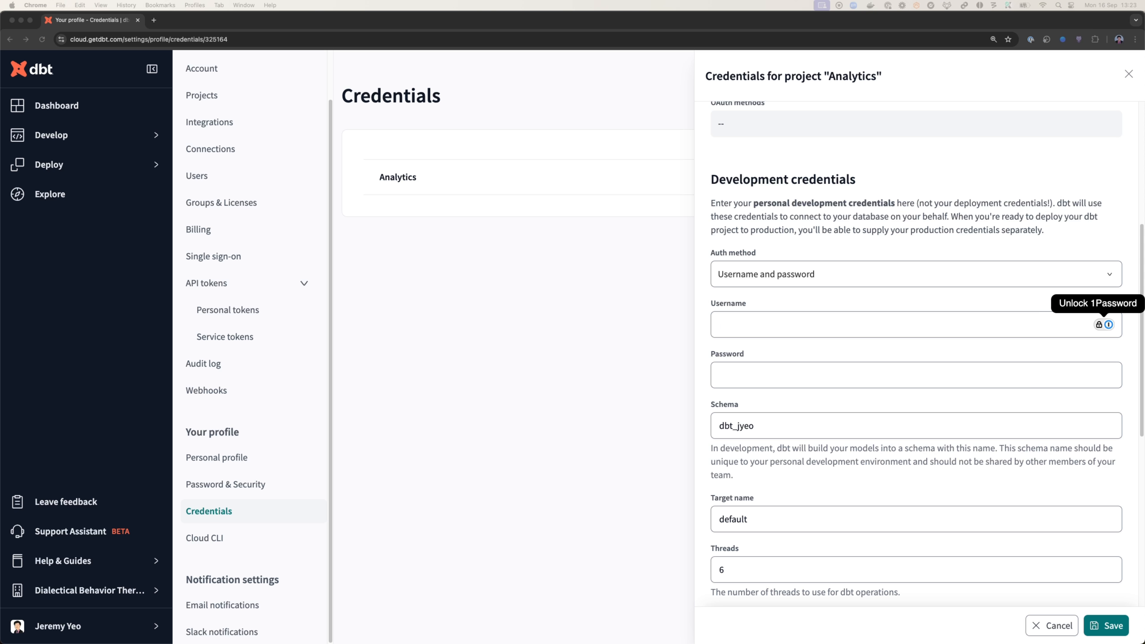
{"action": "left_click", "coordinate": [765, 323]}
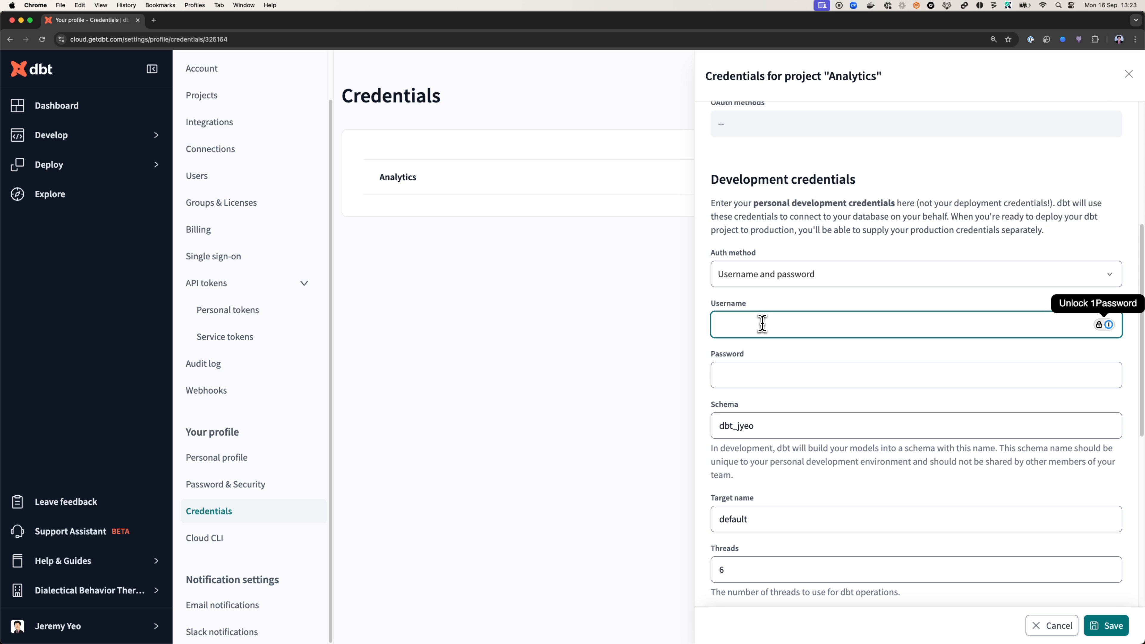
{"action": "type", "text": "jyeo_integration_Test"}
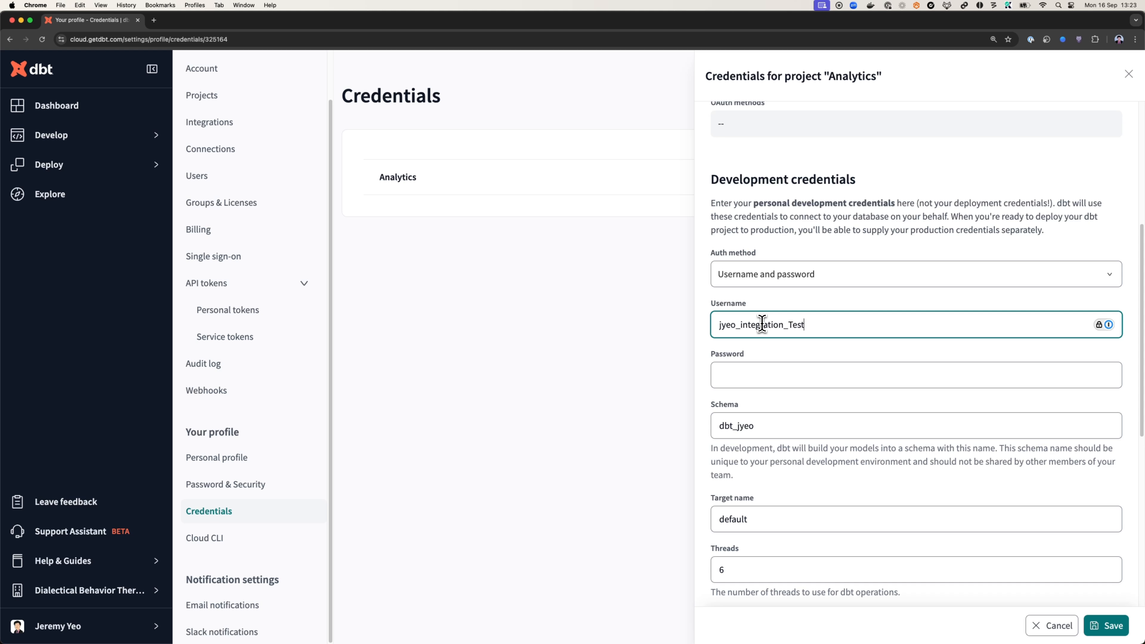
{"action": "key", "text": "Tab"}
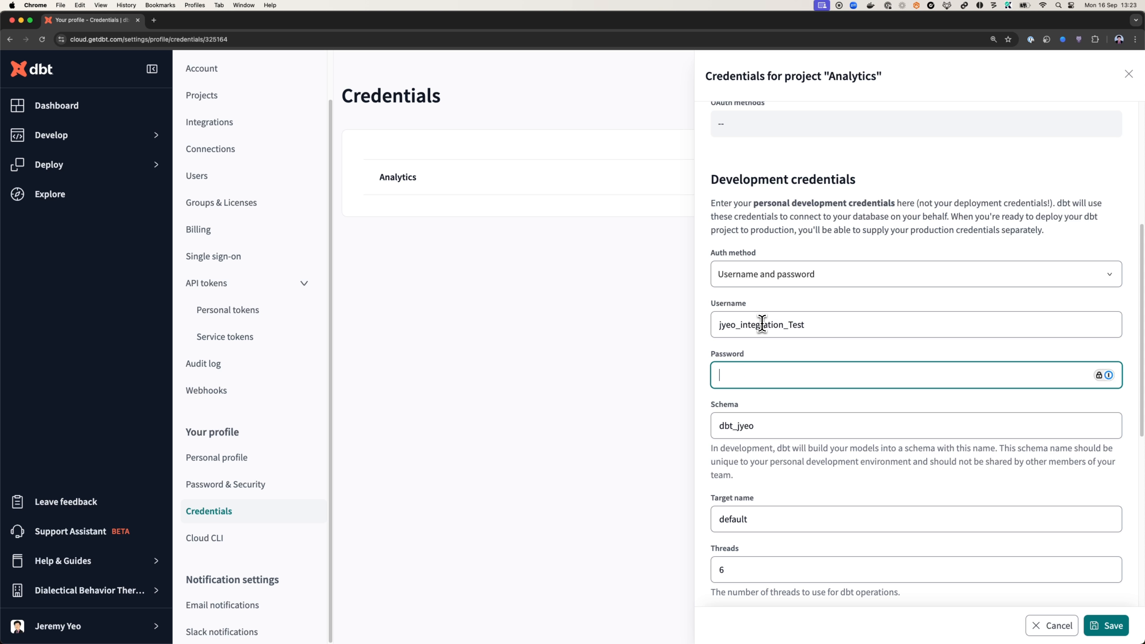
{"action": "key", "text": "shift+Tab"}
{"action": "key", "text": "Right"}
{"action": "key", "text": "BackSpace"}
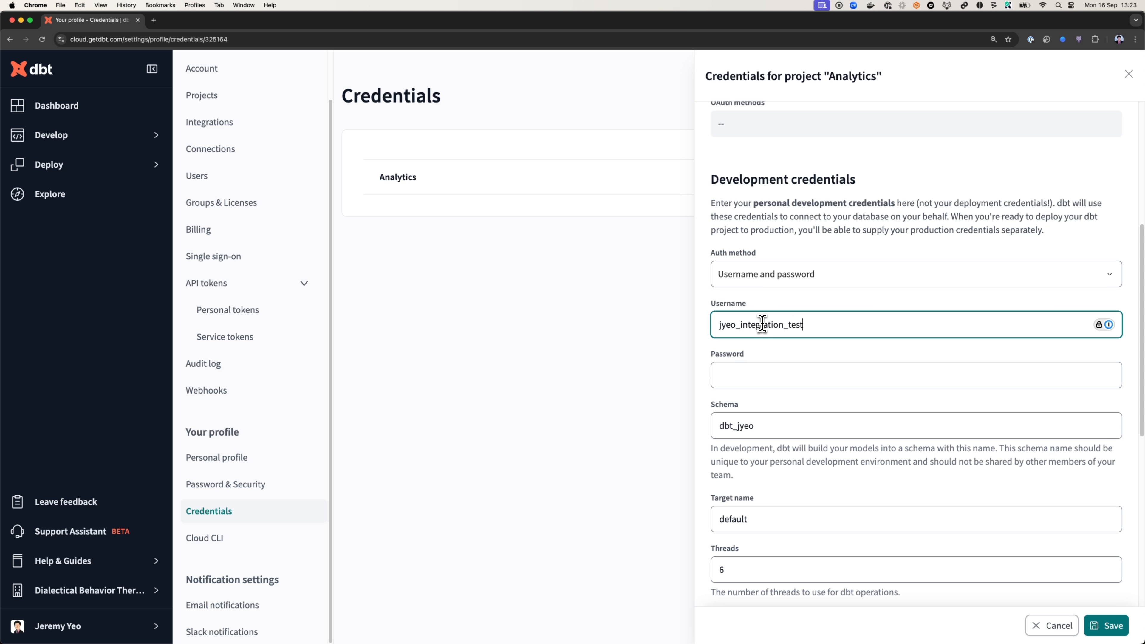
{"action": "key", "text": "Tab"}
{"action": "key", "text": "super+v"}
Test the Snowflake connection with the entered development credentials and save them
{"action": "scroll", "coordinate": [769, 384], "scroll_direction": "down", "scroll_amount": 5}
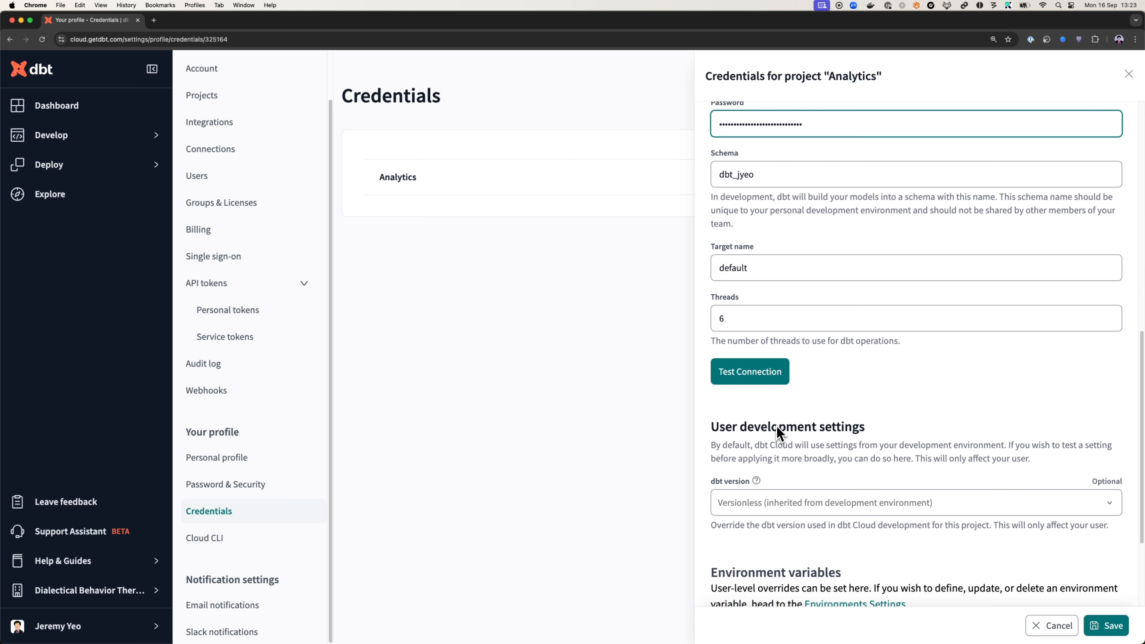
{"action": "left_click", "coordinate": [772, 382]}
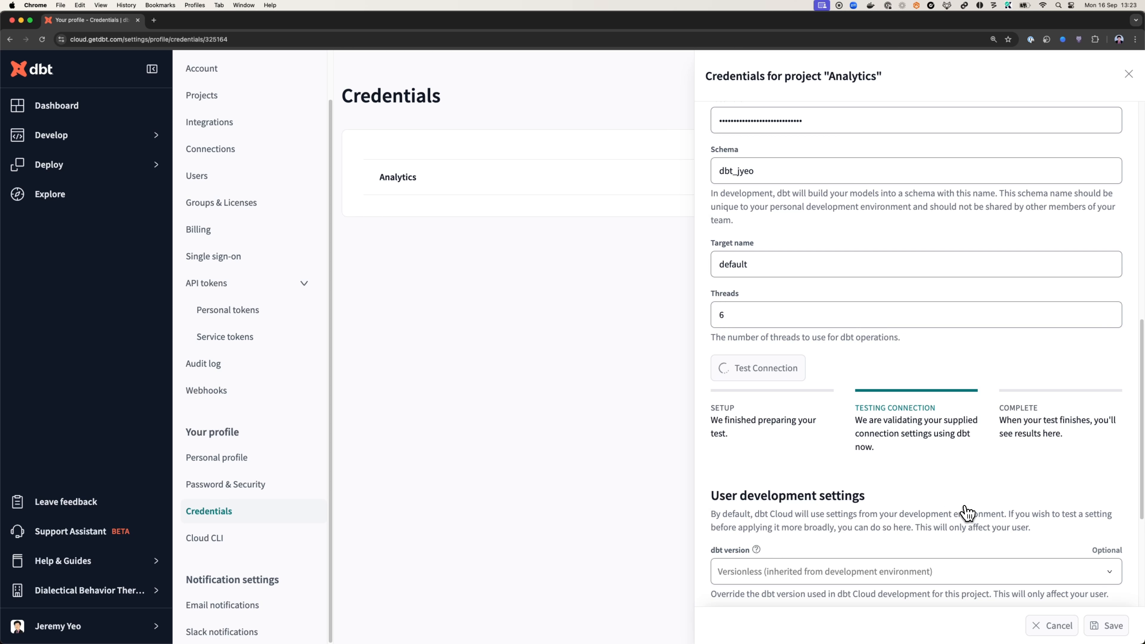
{"action": "scroll", "coordinate": [967, 513], "scroll_direction": "down", "scroll_amount": 4}
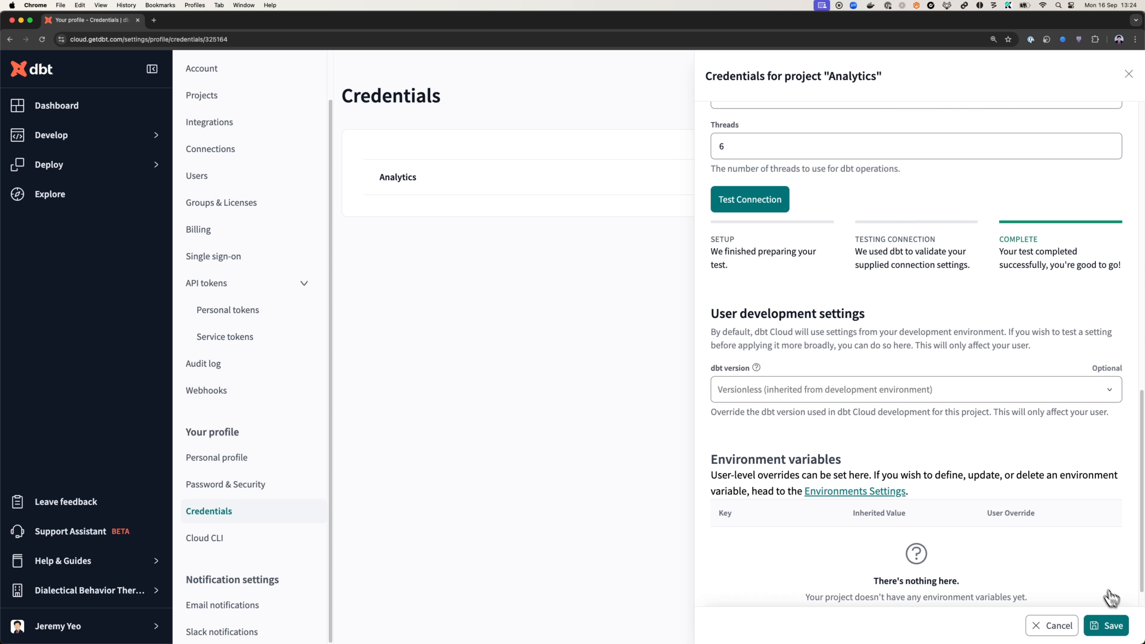
{"action": "left_click", "coordinate": [1108, 626]}
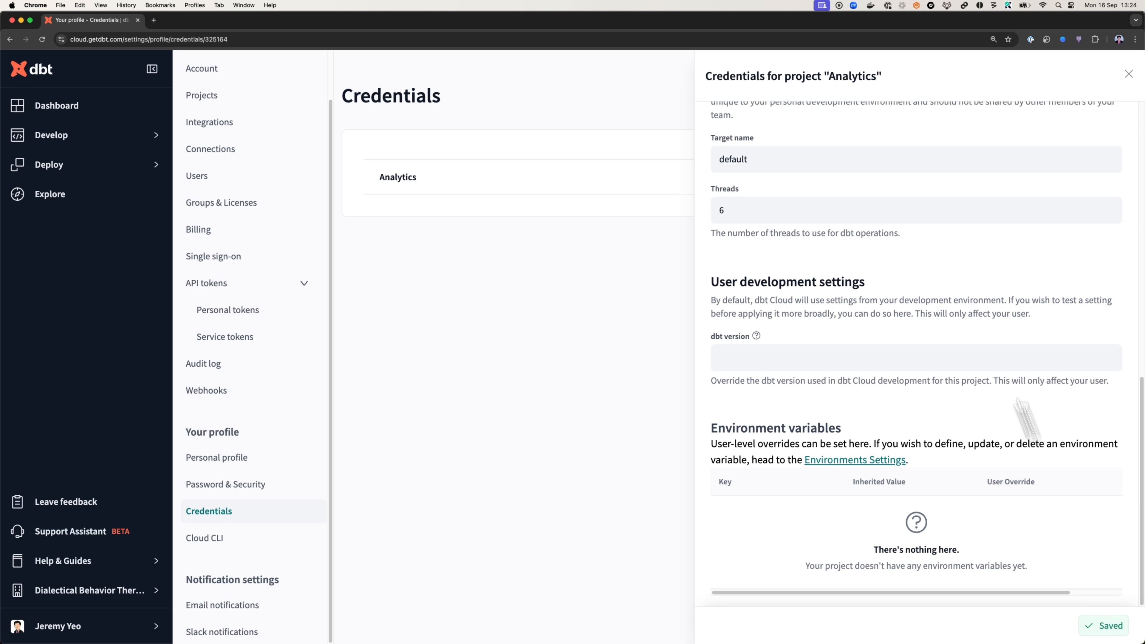
Open the project in the Cloud IDE, dismiss the error message and restart the IDE
{"action": "left_click", "coordinate": [70, 145]}
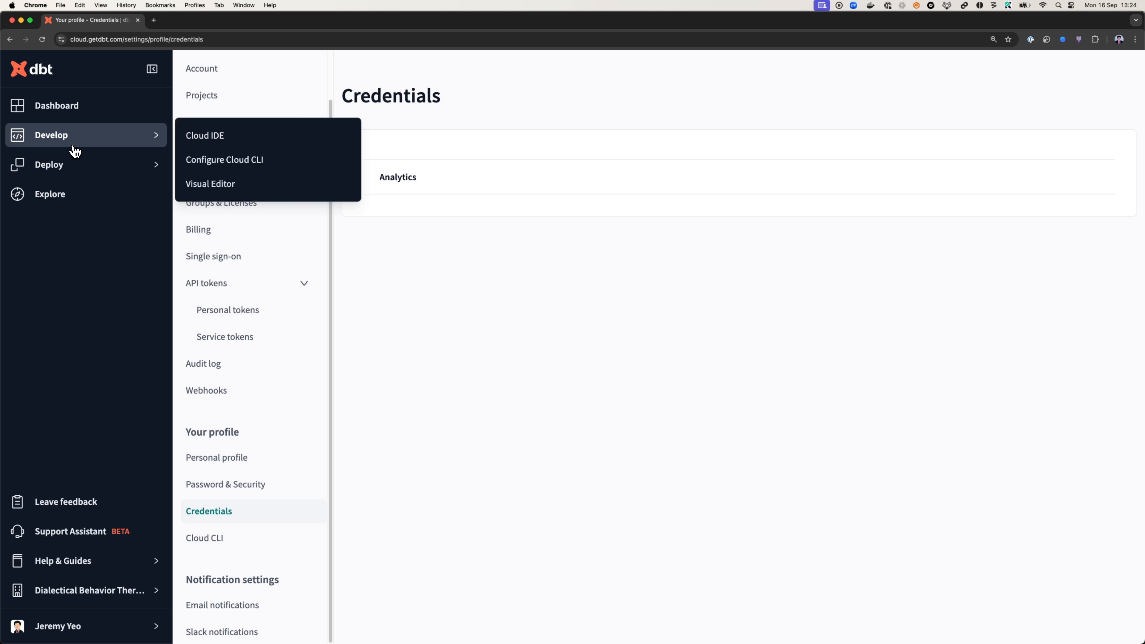
{"action": "left_click", "coordinate": [237, 148]}
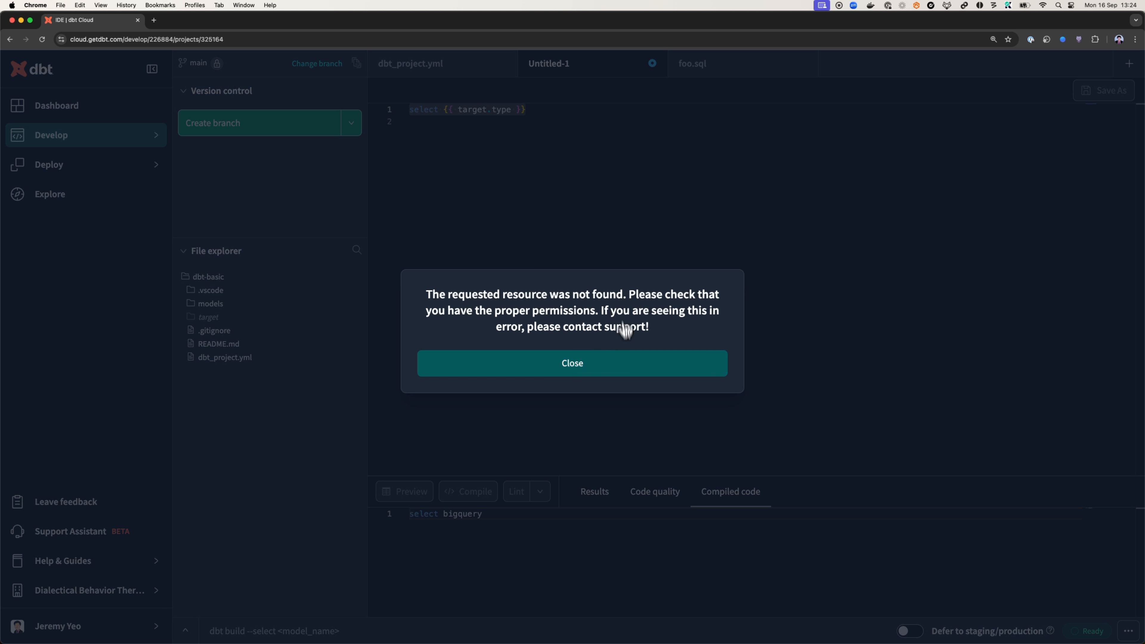
{"action": "left_click", "coordinate": [598, 369]}
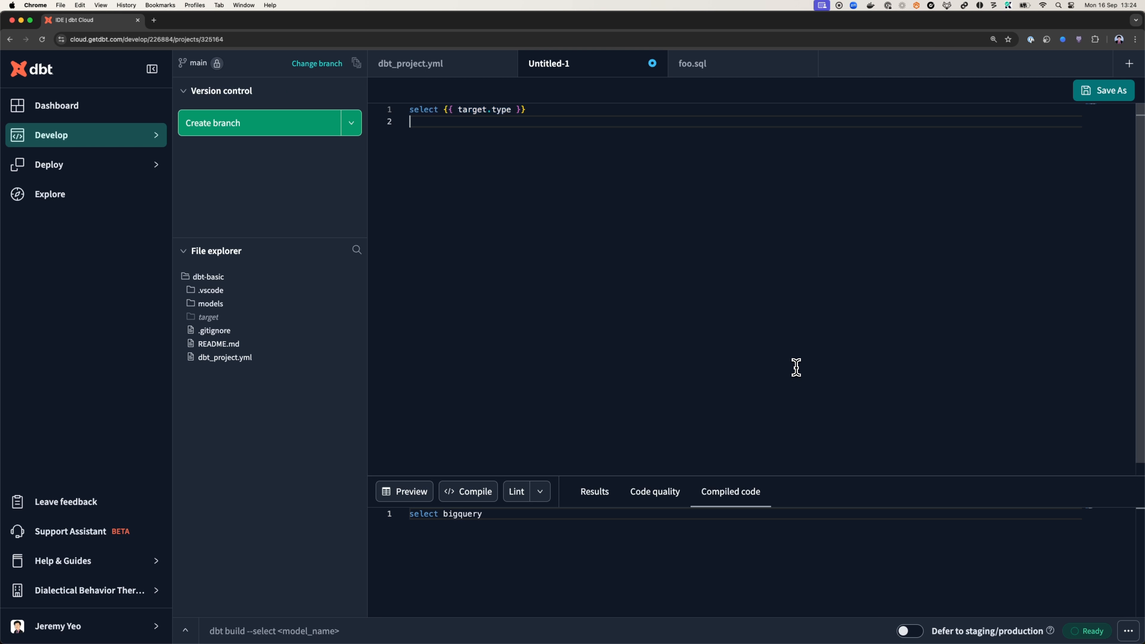
{"action": "left_click", "coordinate": [1129, 631]}
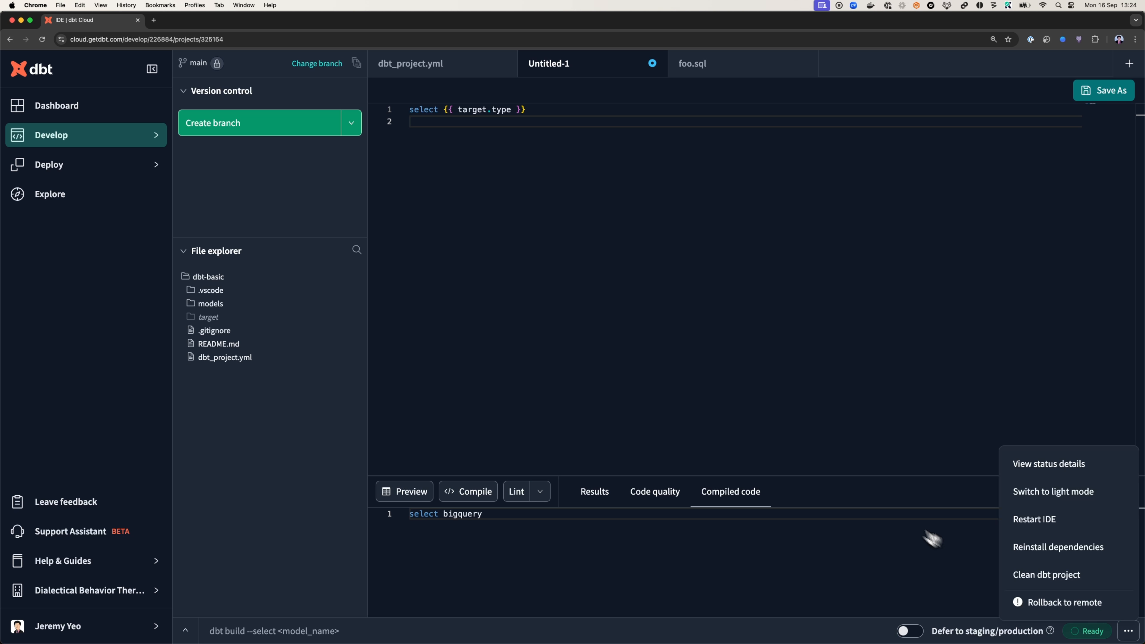
{"action": "left_click", "coordinate": [609, 361]}
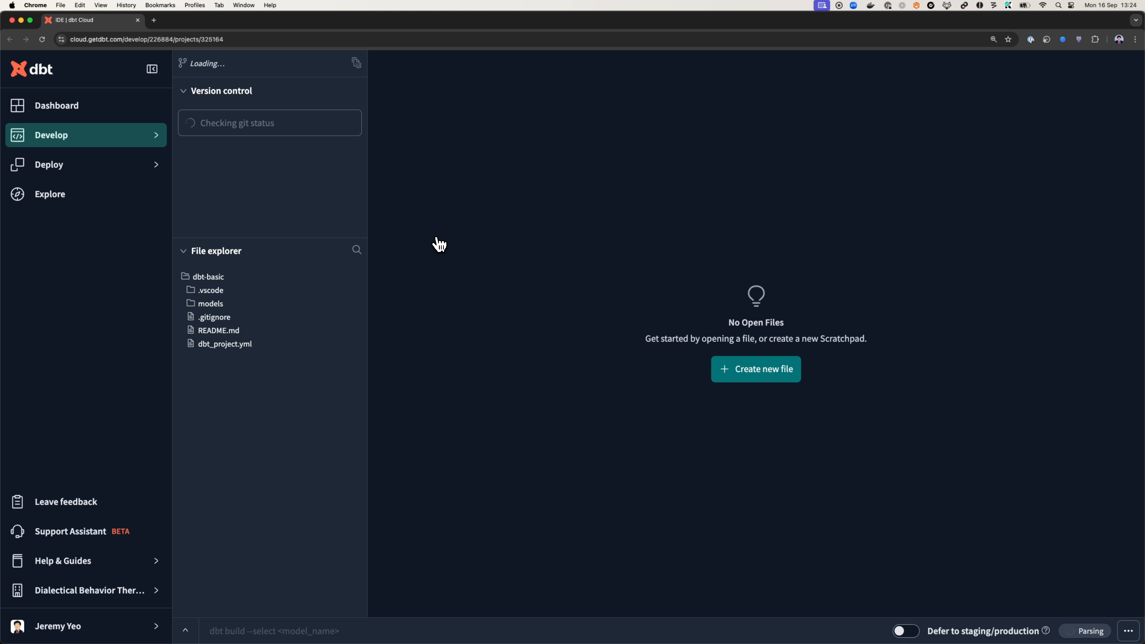
Open the bar.sql model from the models folder, build it and show the run's command log
{"action": "left_click", "coordinate": [264, 304]}
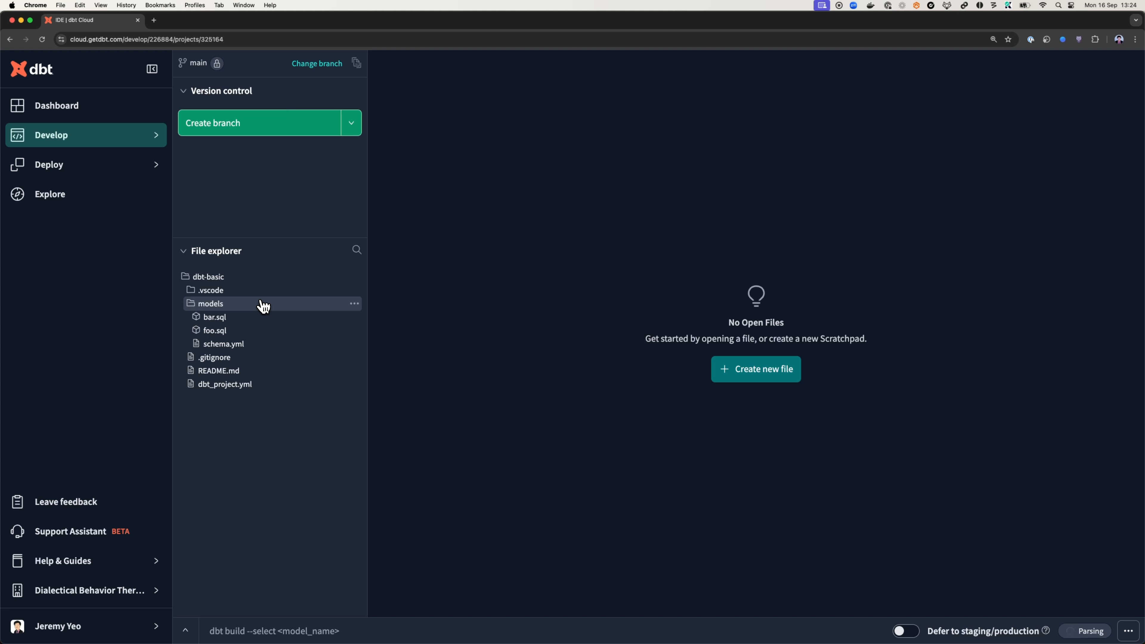
{"action": "left_click", "coordinate": [270, 318]}
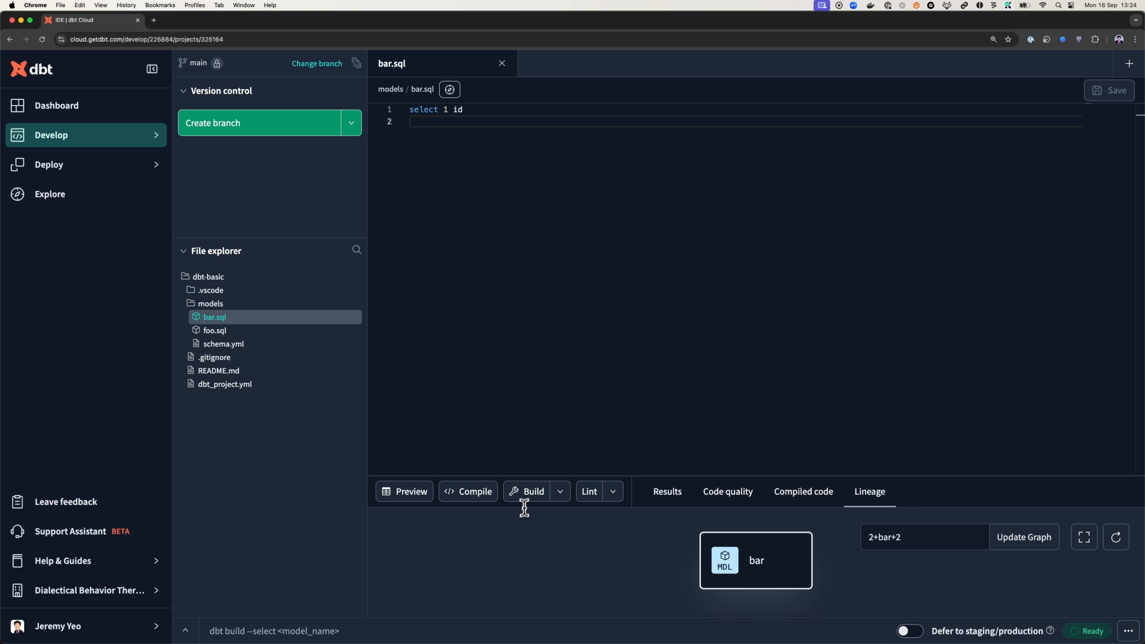
{"action": "left_click", "coordinate": [541, 492]}
{"action": "left_click_drag", "start_coordinate": [552, 477], "coordinate": [604, 284]}
{"action": "left_click", "coordinate": [194, 636]}
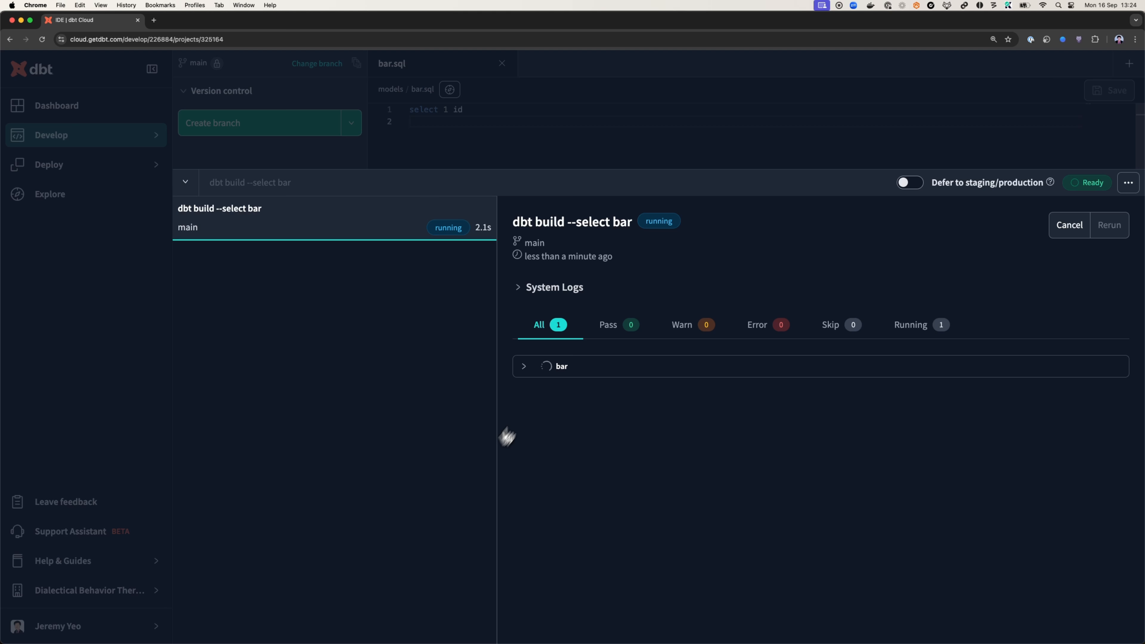
Examine the detailed log of the bar model build for the connection it used, and close the command log
{"action": "left_click", "coordinate": [540, 368]}
{"action": "left_click", "coordinate": [620, 402]}
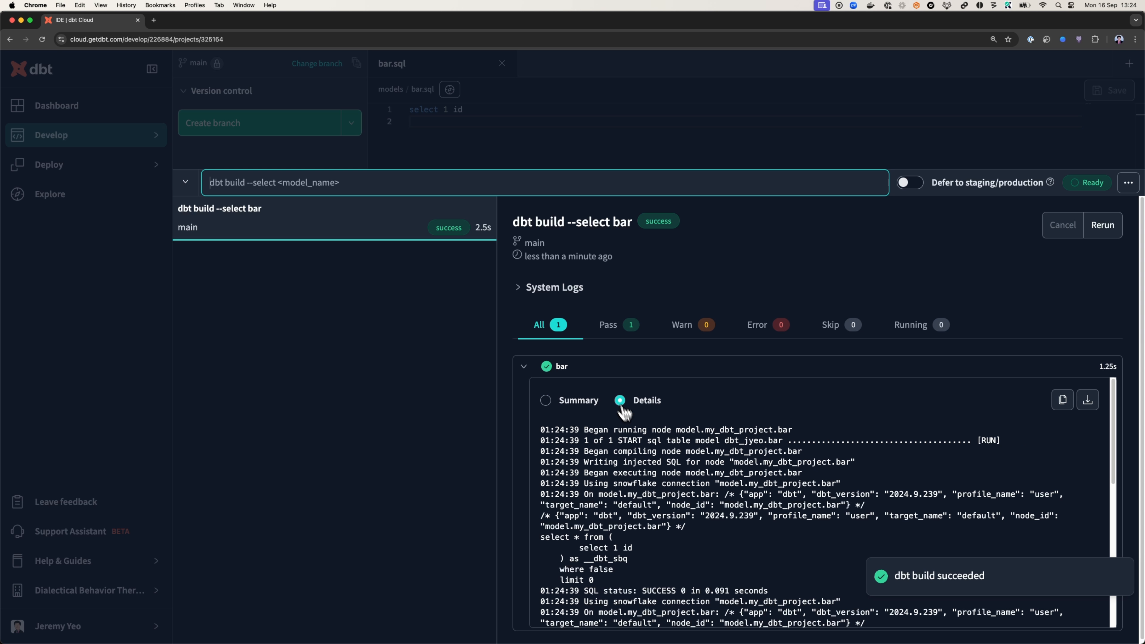
{"action": "left_click_drag", "start_coordinate": [759, 505], "coordinate": [892, 516]}
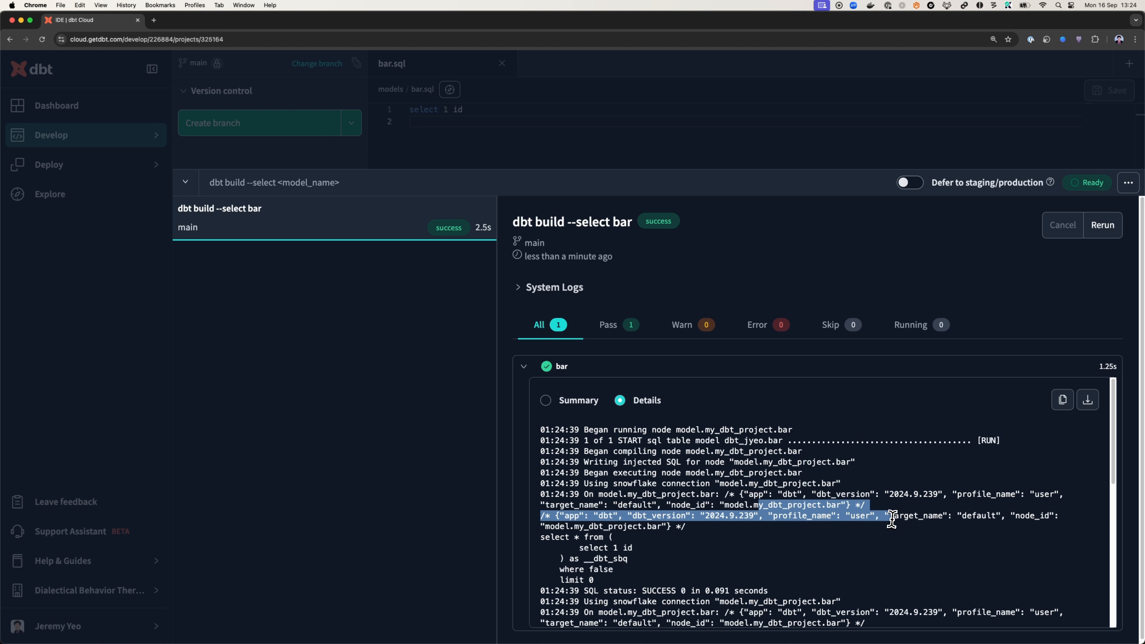
{"action": "left_click", "coordinate": [683, 575]}
{"action": "scroll", "coordinate": [695, 587], "scroll_direction": "down", "scroll_amount": 1}
{"action": "left_click_drag", "start_coordinate": [611, 584], "coordinate": [817, 616]}
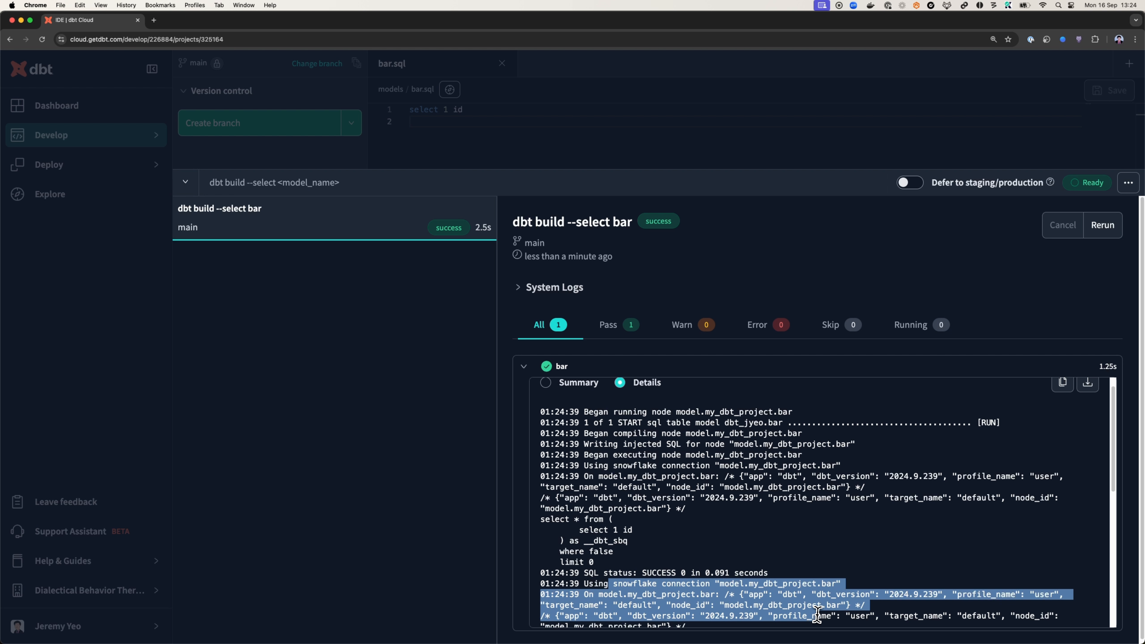
{"action": "scroll", "coordinate": [817, 616], "scroll_direction": "down", "scroll_amount": 1}
{"action": "left_click_drag", "start_coordinate": [715, 606], "coordinate": [570, 537]}
{"action": "left_click", "coordinate": [561, 105]}
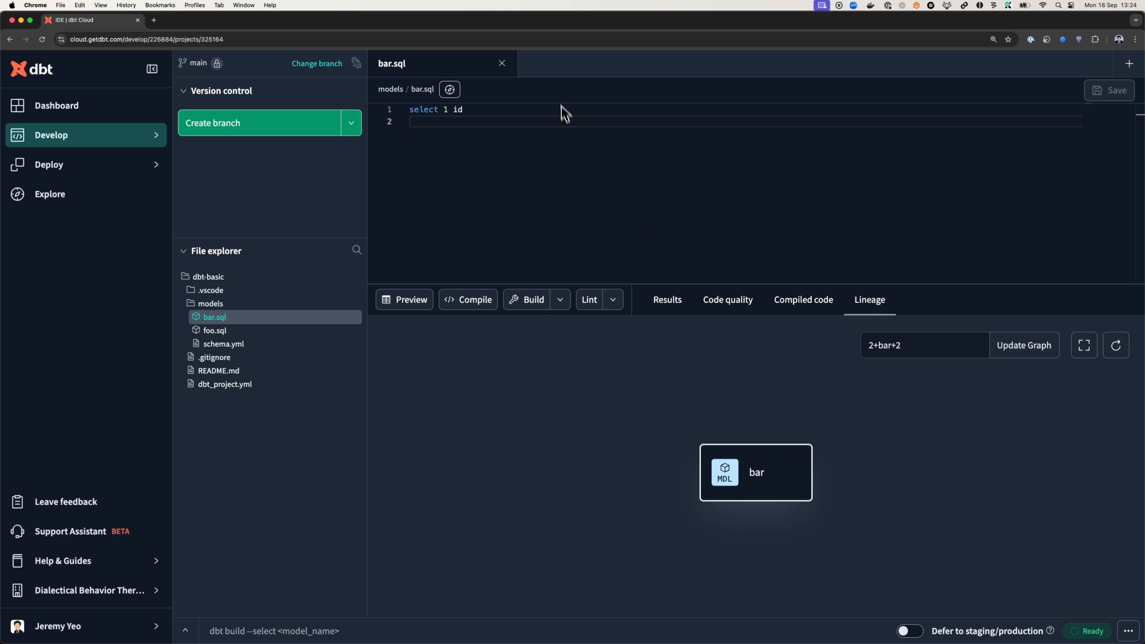
Create a new untitled file containing {{ target.type }} and compile that expression
{"action": "left_click", "coordinate": [1130, 63]}
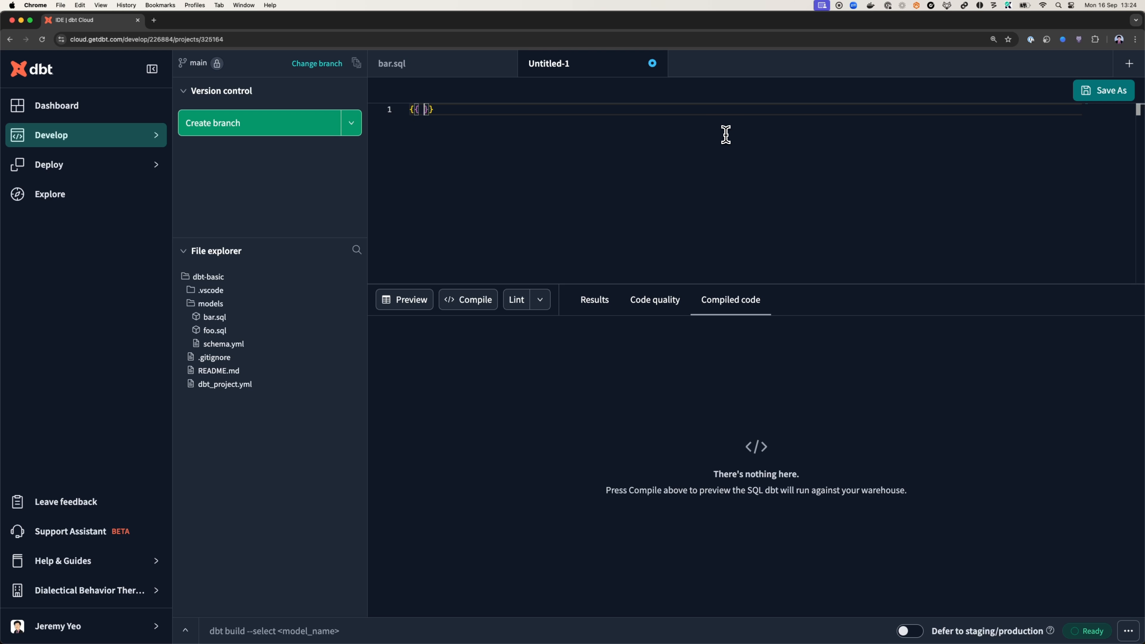
{"action": "key", "text": "super+a"}
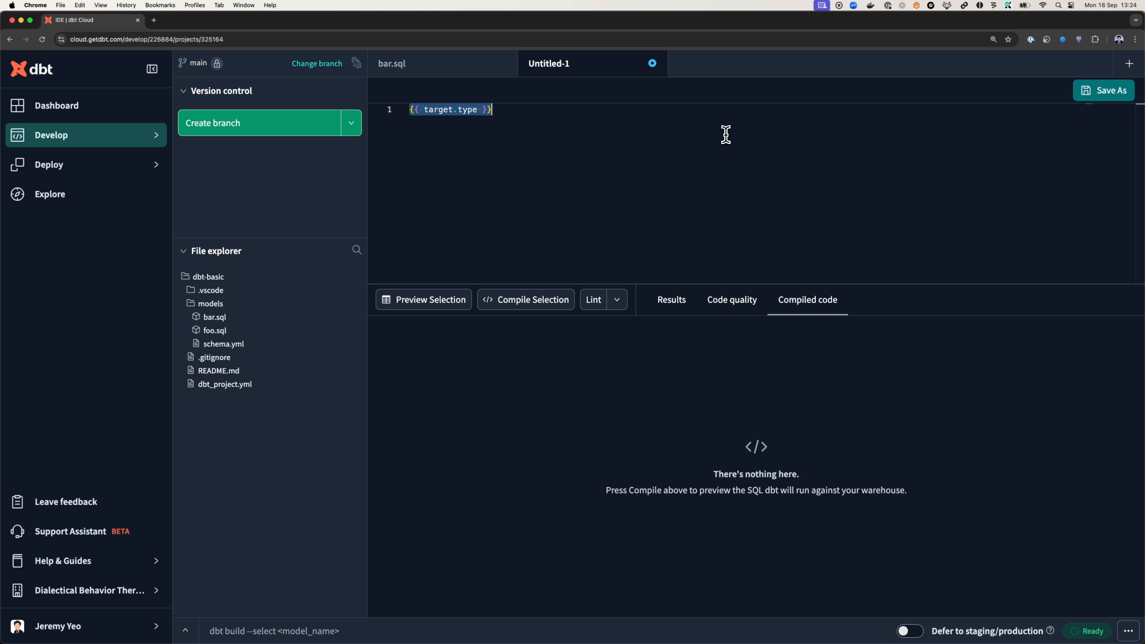
{"action": "left_click", "coordinate": [562, 295]}
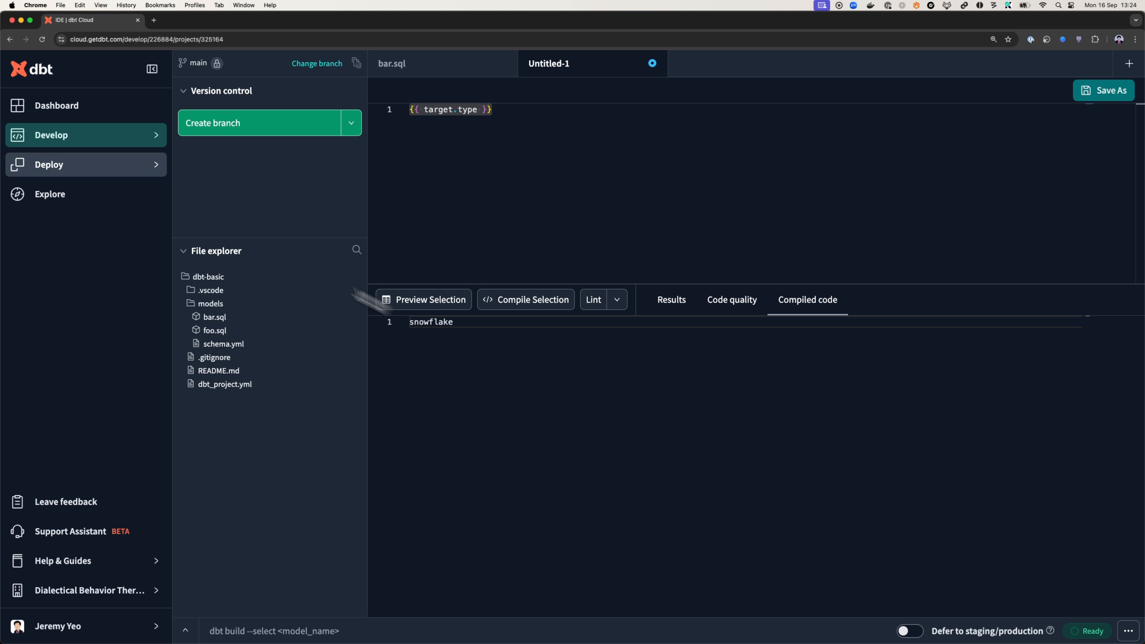
Review the account's connections list and the project's list of deployment environments
{"action": "left_click", "coordinate": [119, 590]}
{"action": "left_click", "coordinate": [255, 574]}
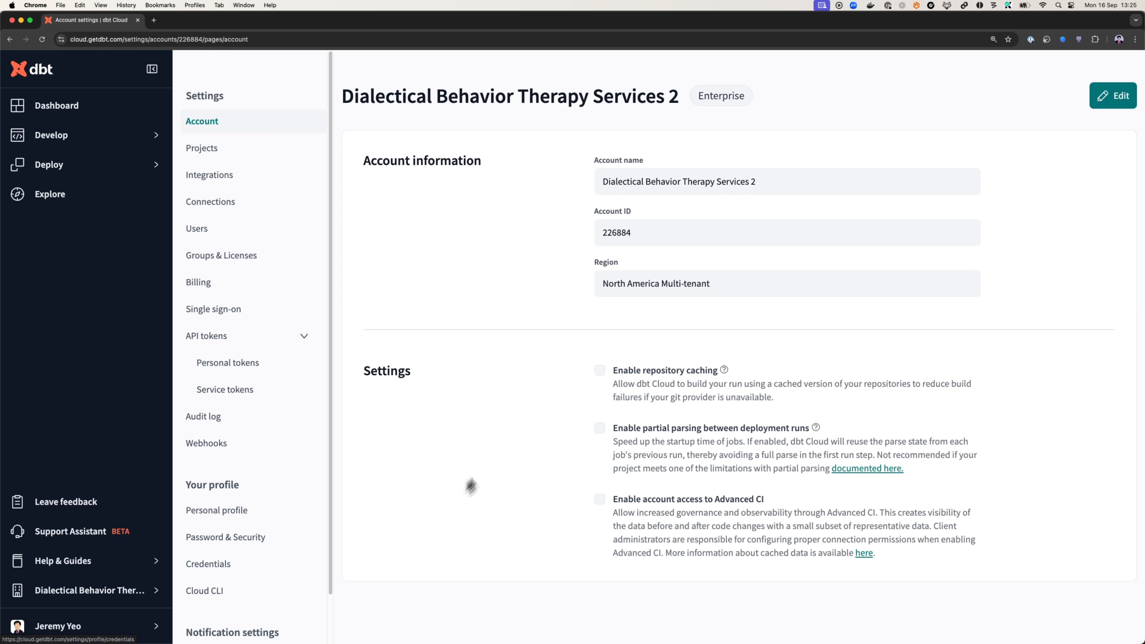
{"action": "left_click", "coordinate": [44, 144]}
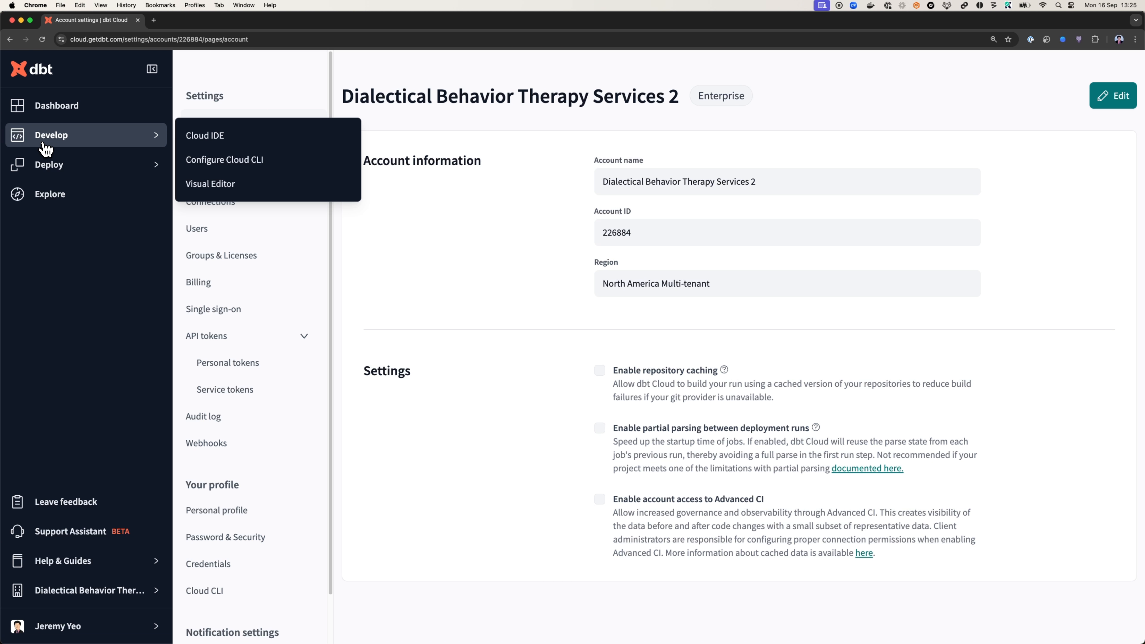
{"action": "left_click", "coordinate": [230, 202]}
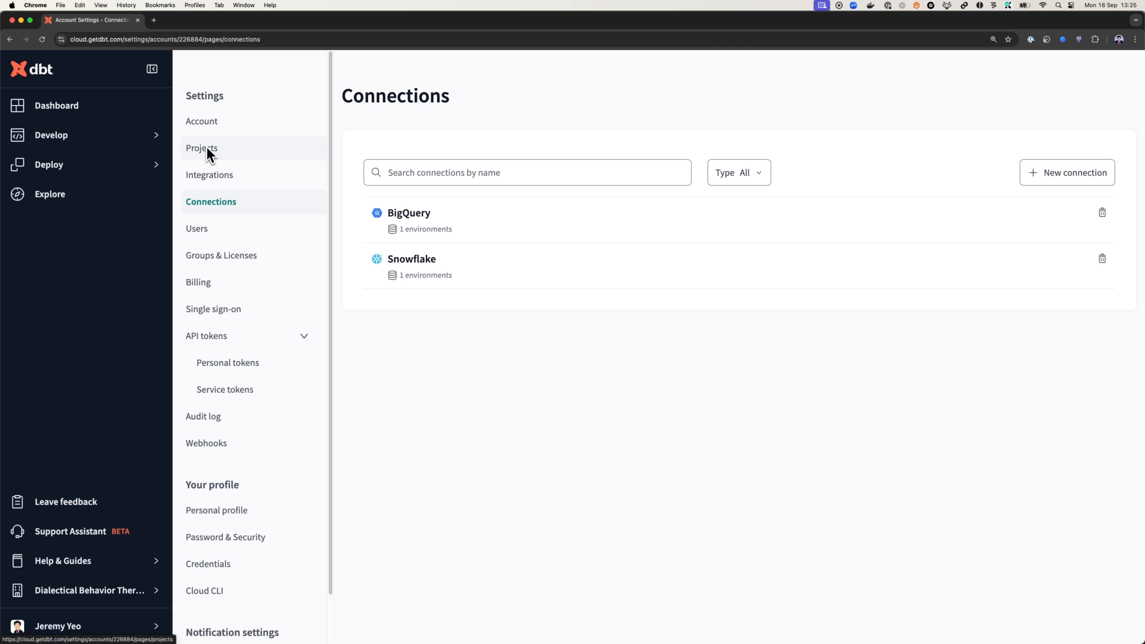
{"action": "mouse_move", "coordinate": [102, 170]}
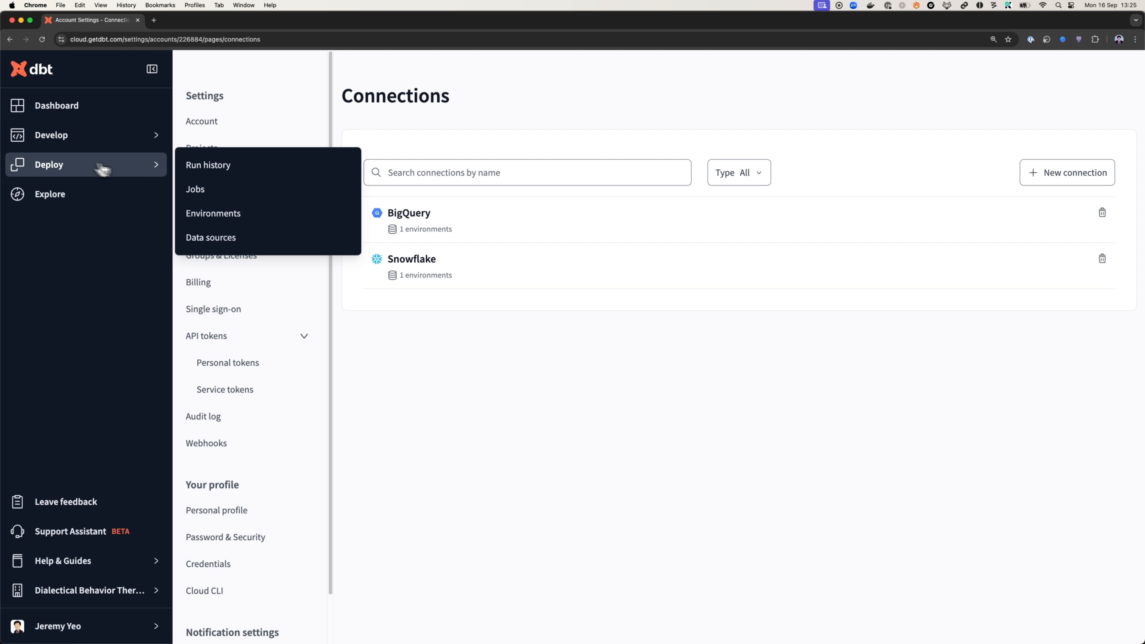
{"action": "left_click", "coordinate": [236, 217]}
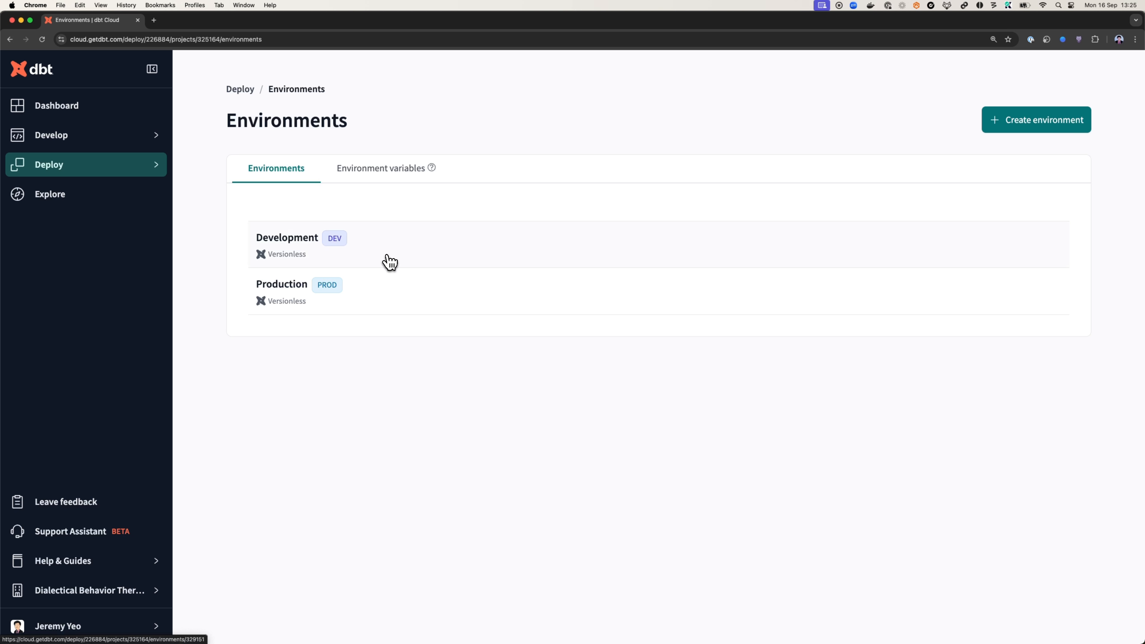
Review the Analytics project's credentials in the user profile, opening them for editing and cancelling without changes
{"action": "left_click", "coordinate": [135, 622]}
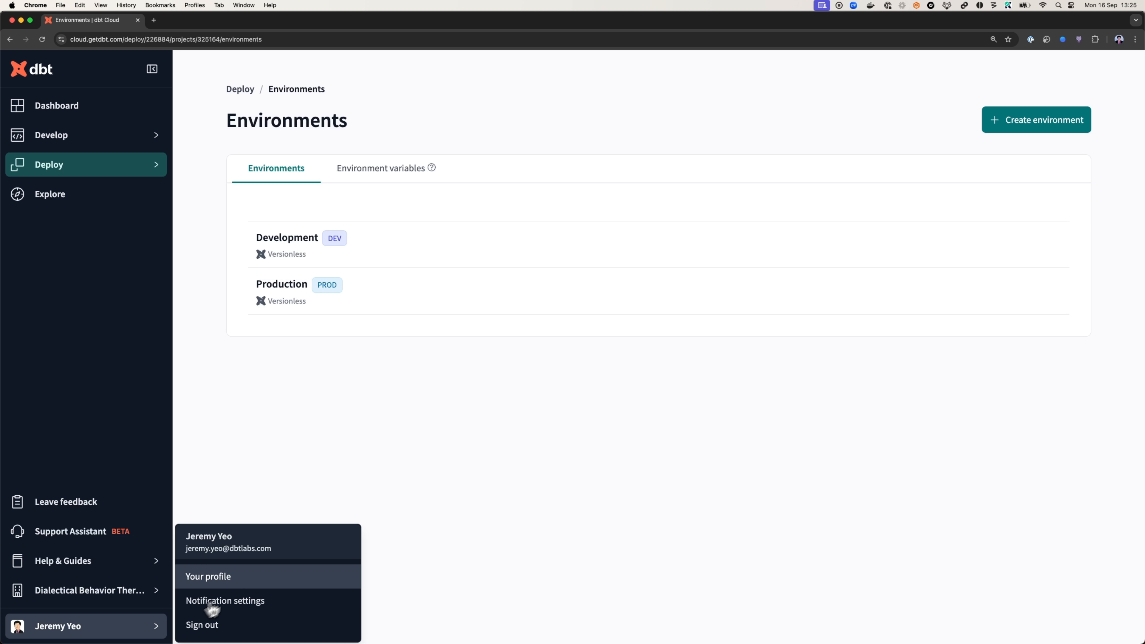
{"action": "left_click", "coordinate": [238, 581]}
{"action": "scroll", "coordinate": [297, 508], "scroll_direction": "down", "scroll_amount": 2}
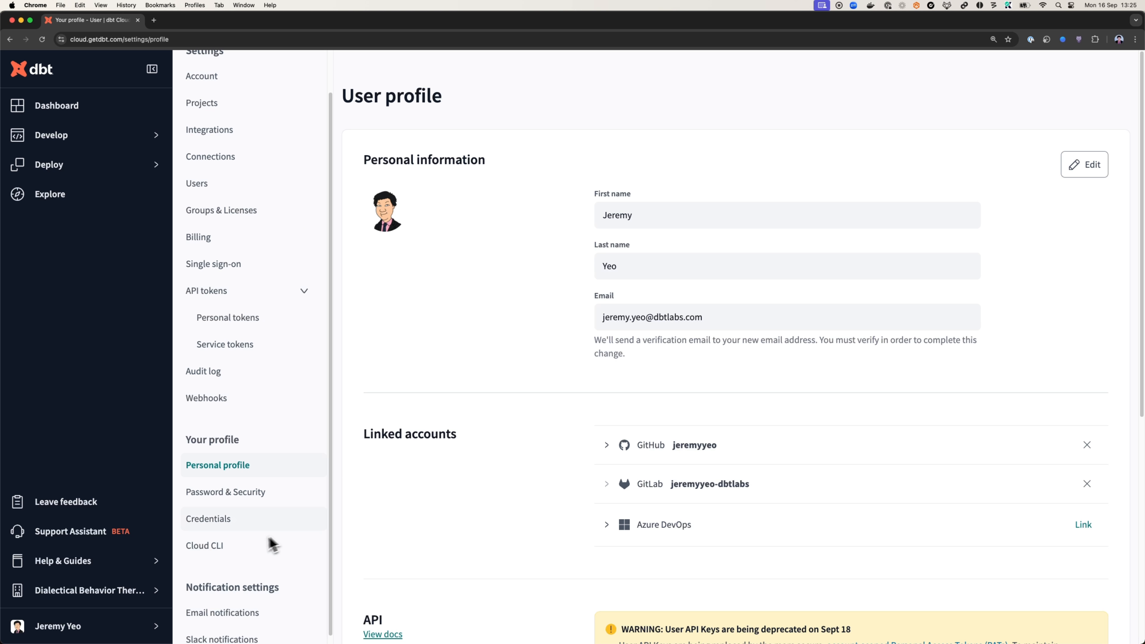
{"action": "left_click", "coordinate": [238, 525]}
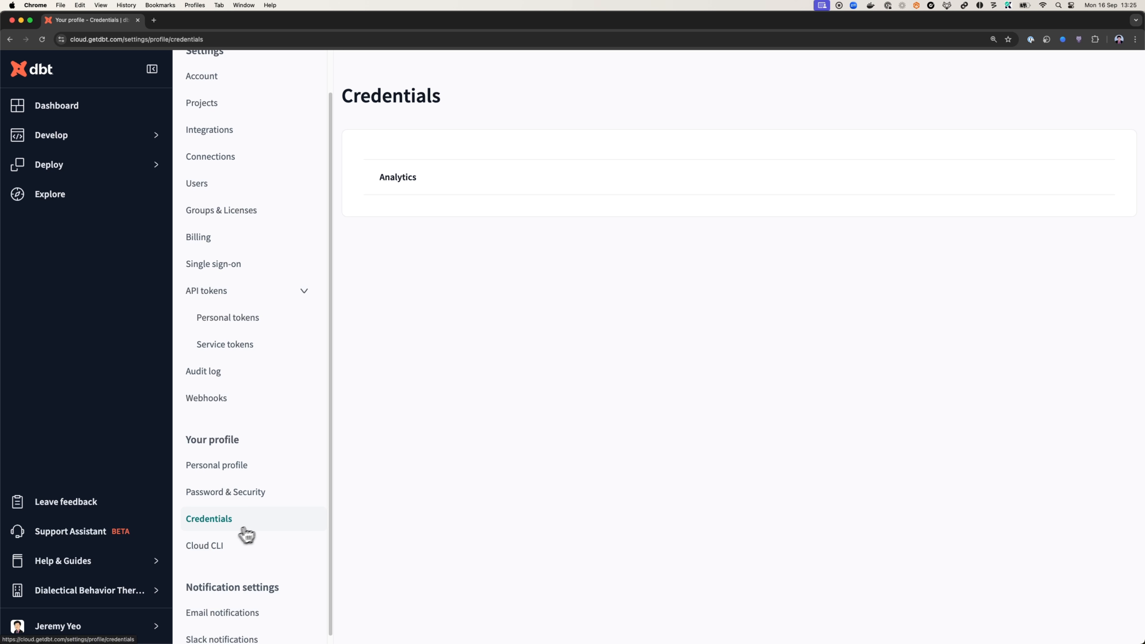
{"action": "left_click", "coordinate": [496, 177]}
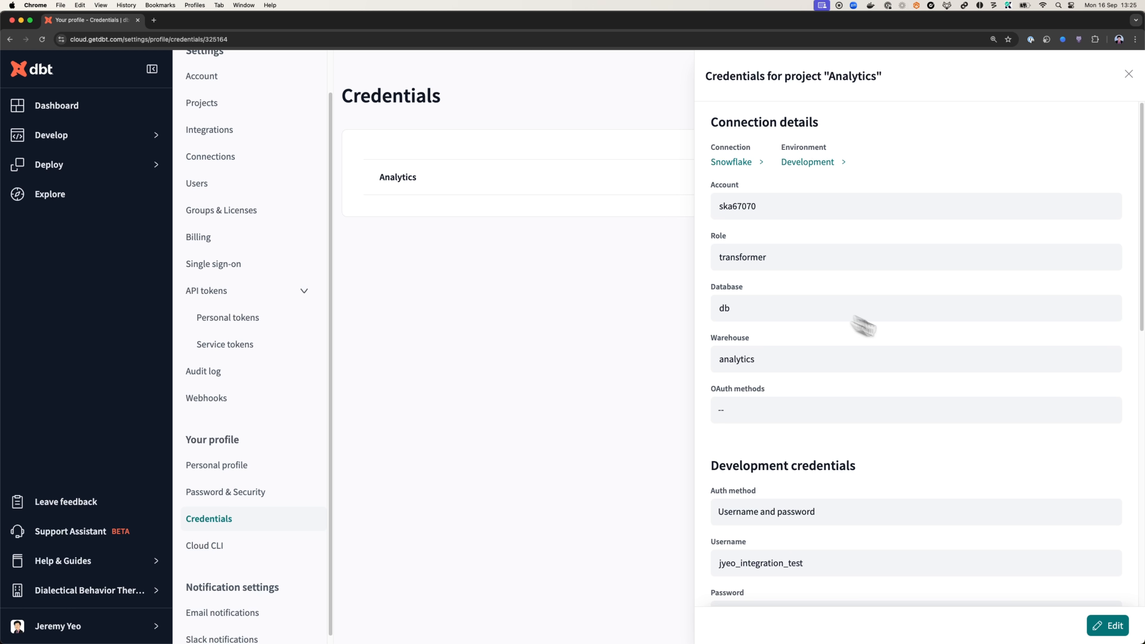
{"action": "left_click", "coordinate": [1096, 626]}
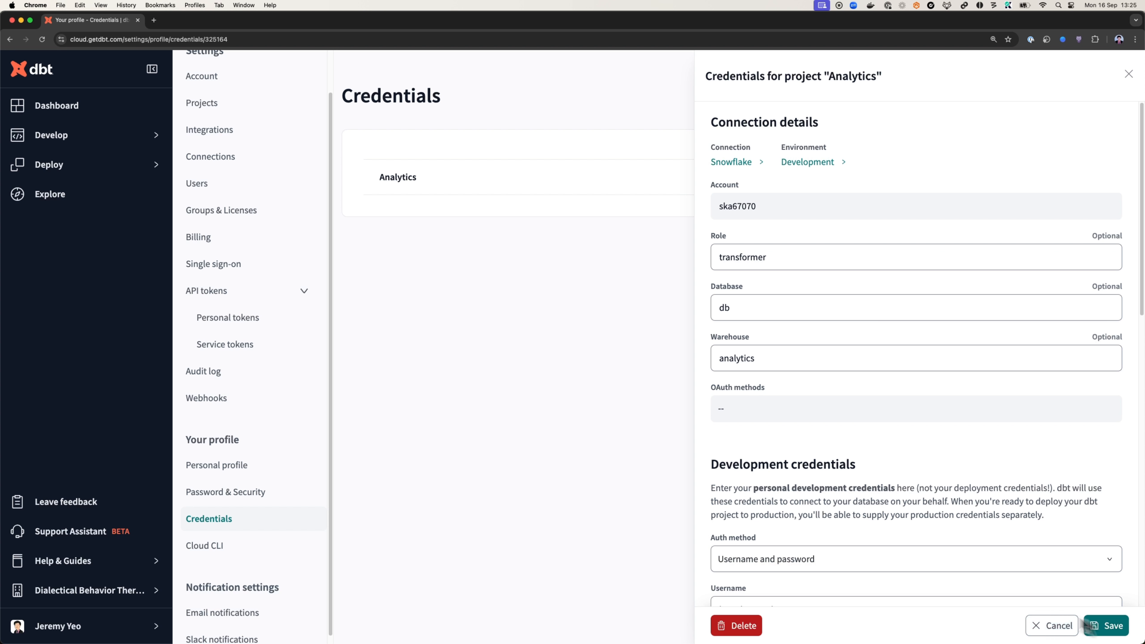
{"action": "left_click", "coordinate": [1055, 627]}
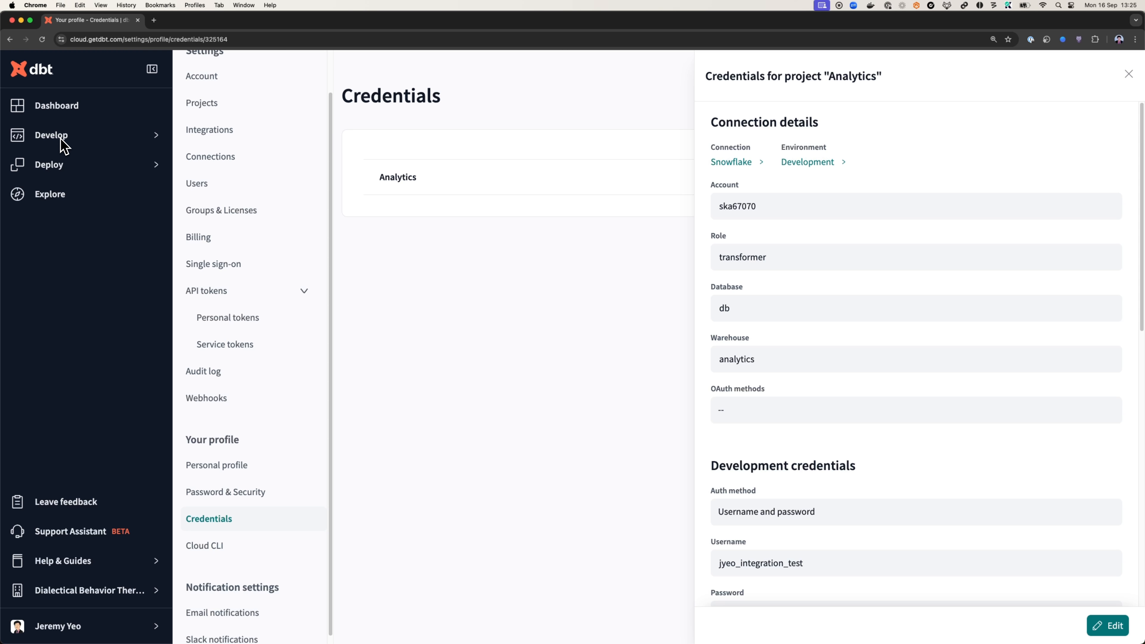
Return to the project in the Cloud IDE
{"action": "left_click", "coordinate": [94, 140]}
{"action": "left_click", "coordinate": [198, 136]}
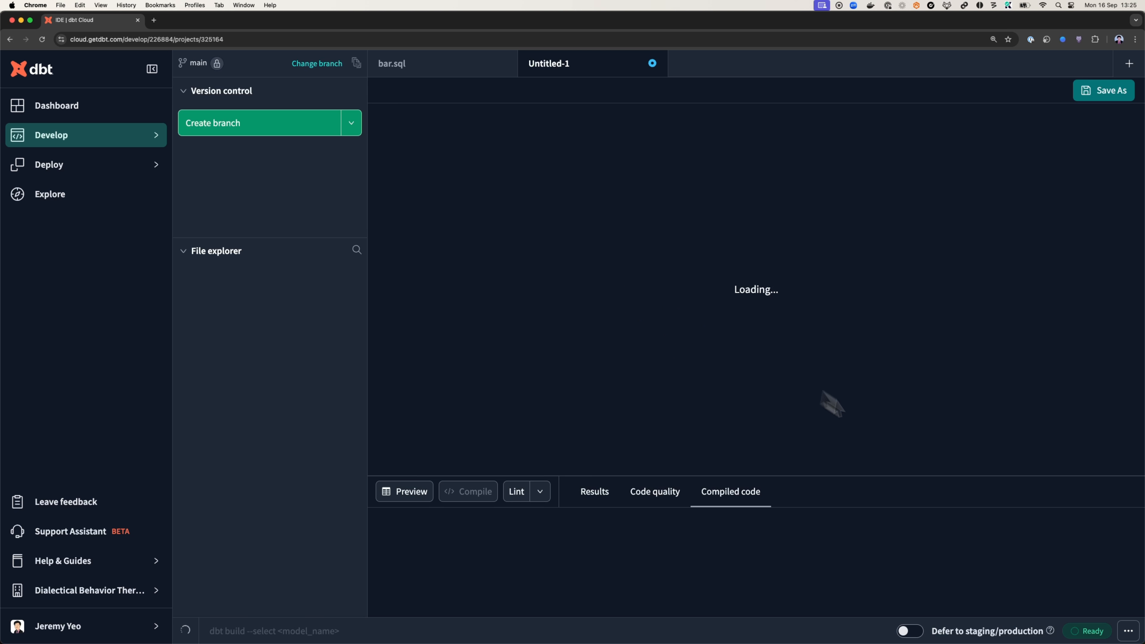